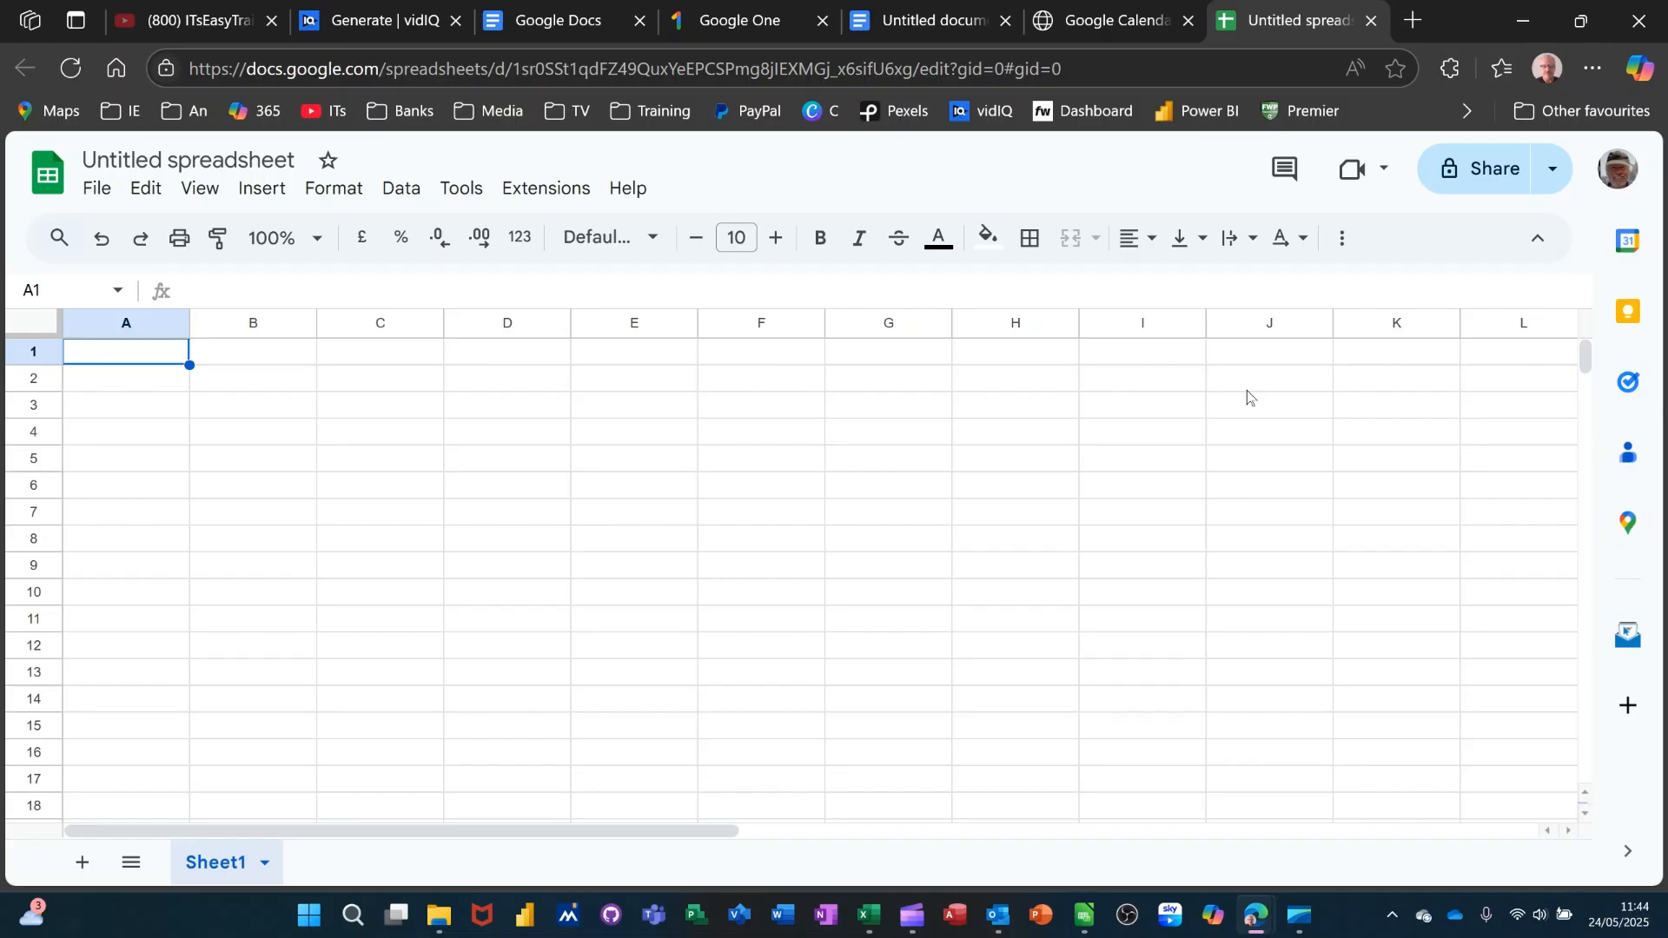
- Switch to the Untitled document in Google Docs and start a calendar event titled Training on Mon, 26 May from its calendar side panel
{"action": "left_click", "coordinate": [1103, 23]}
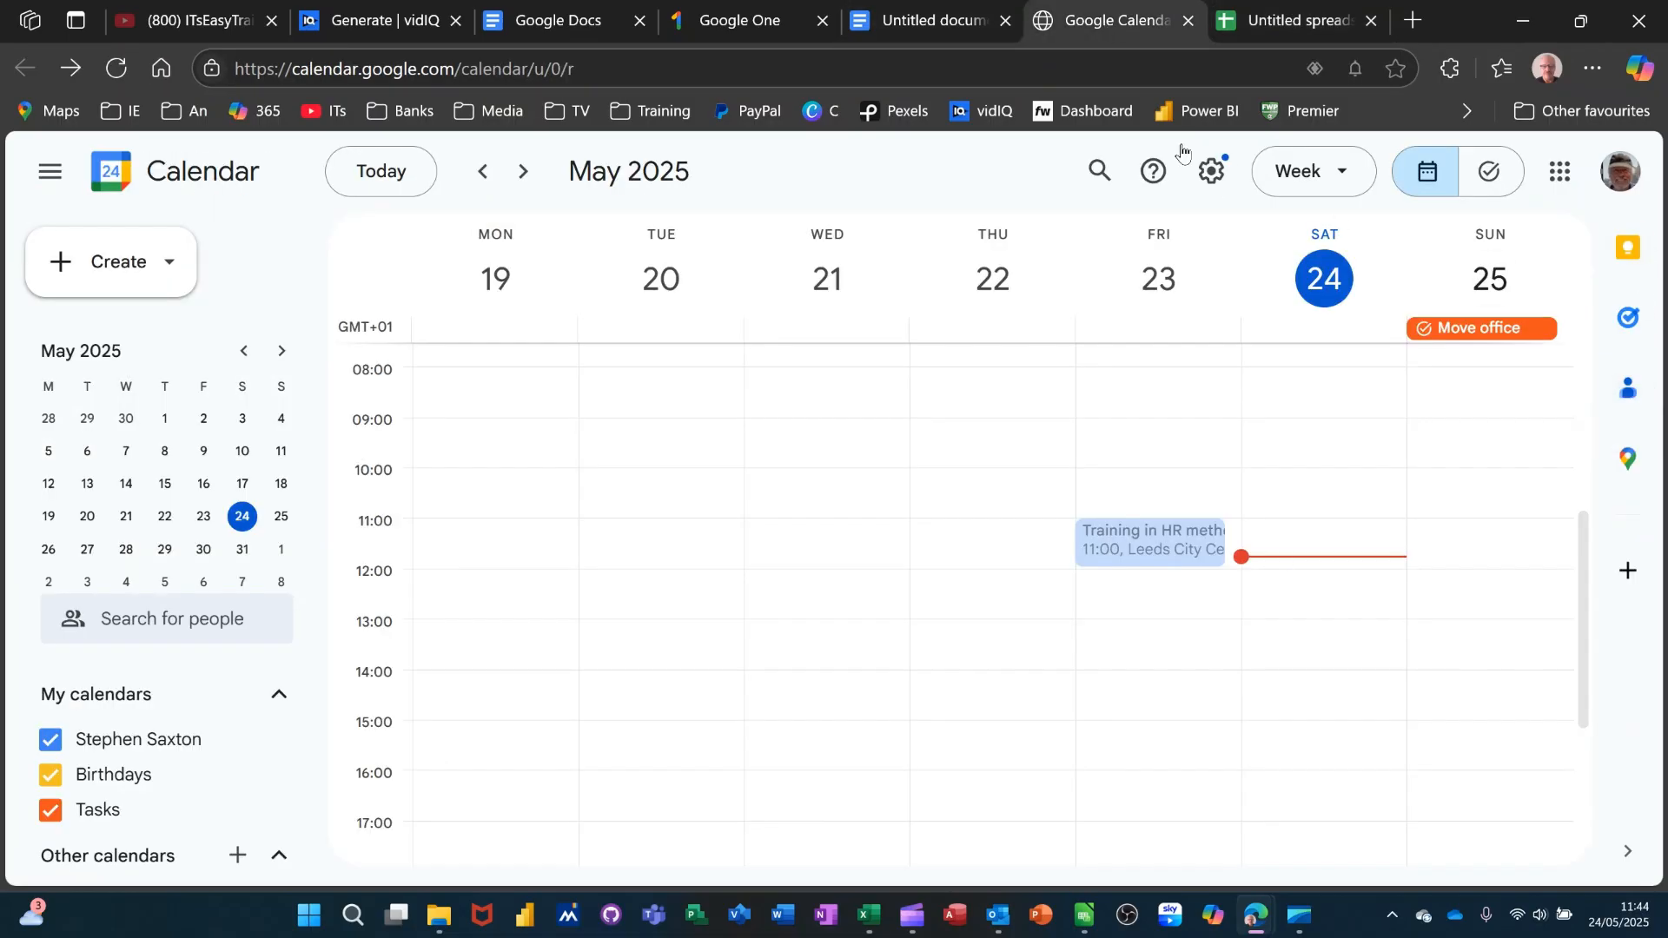
{"action": "left_click", "coordinate": [925, 25]}
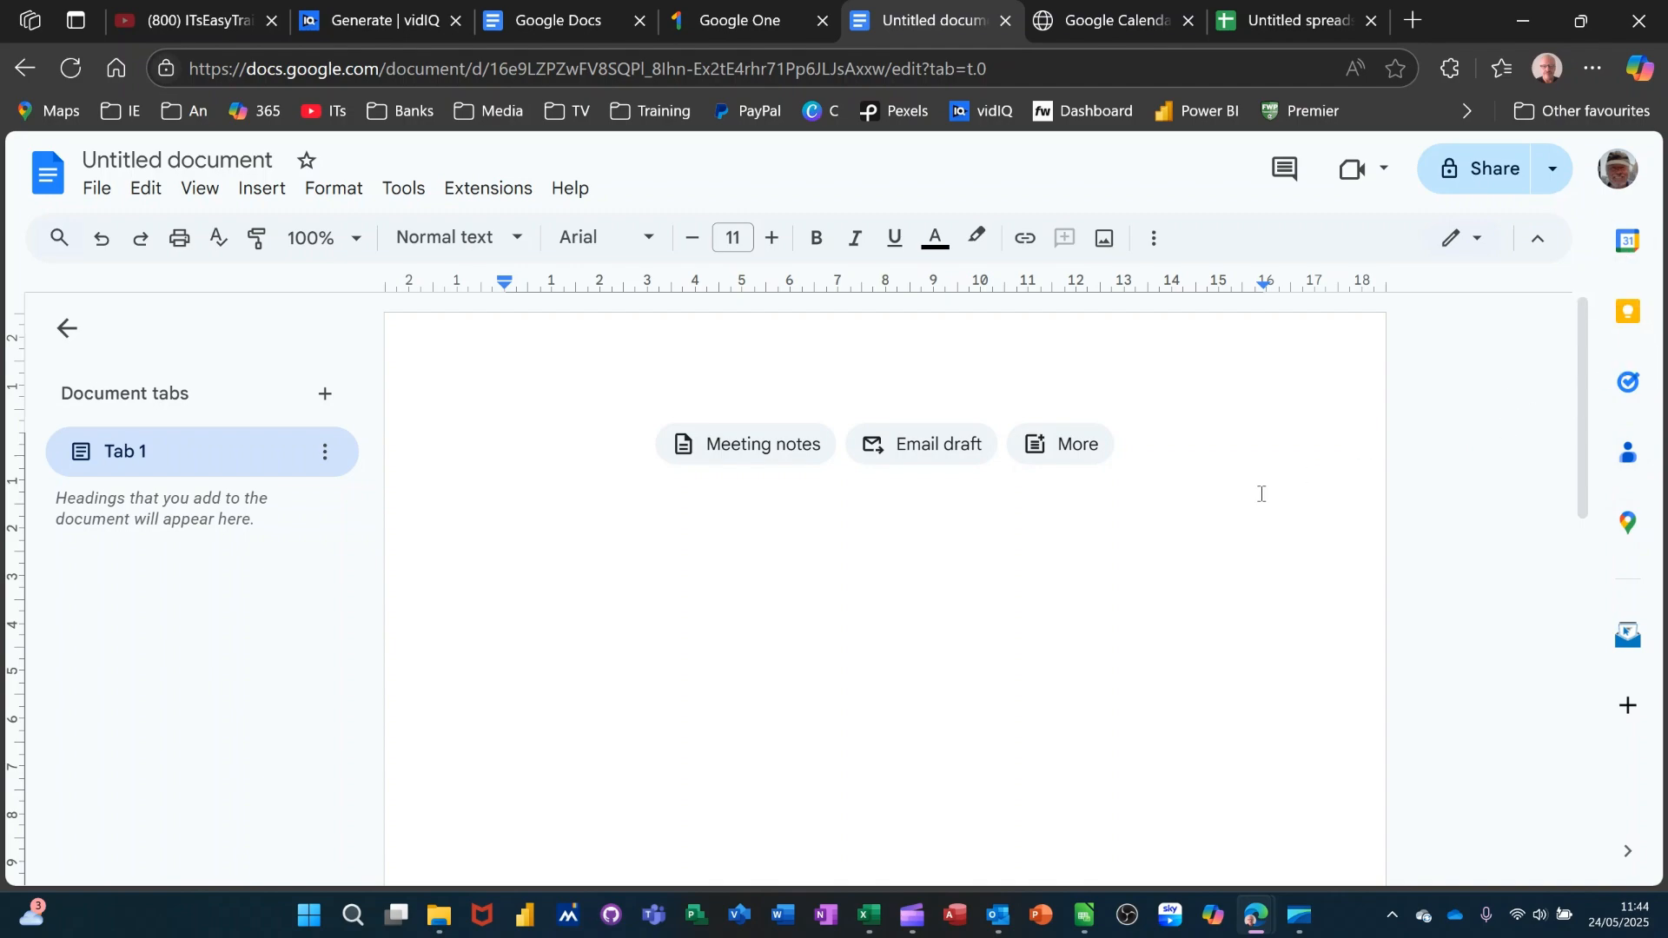
{"action": "left_click", "coordinate": [1629, 243]}
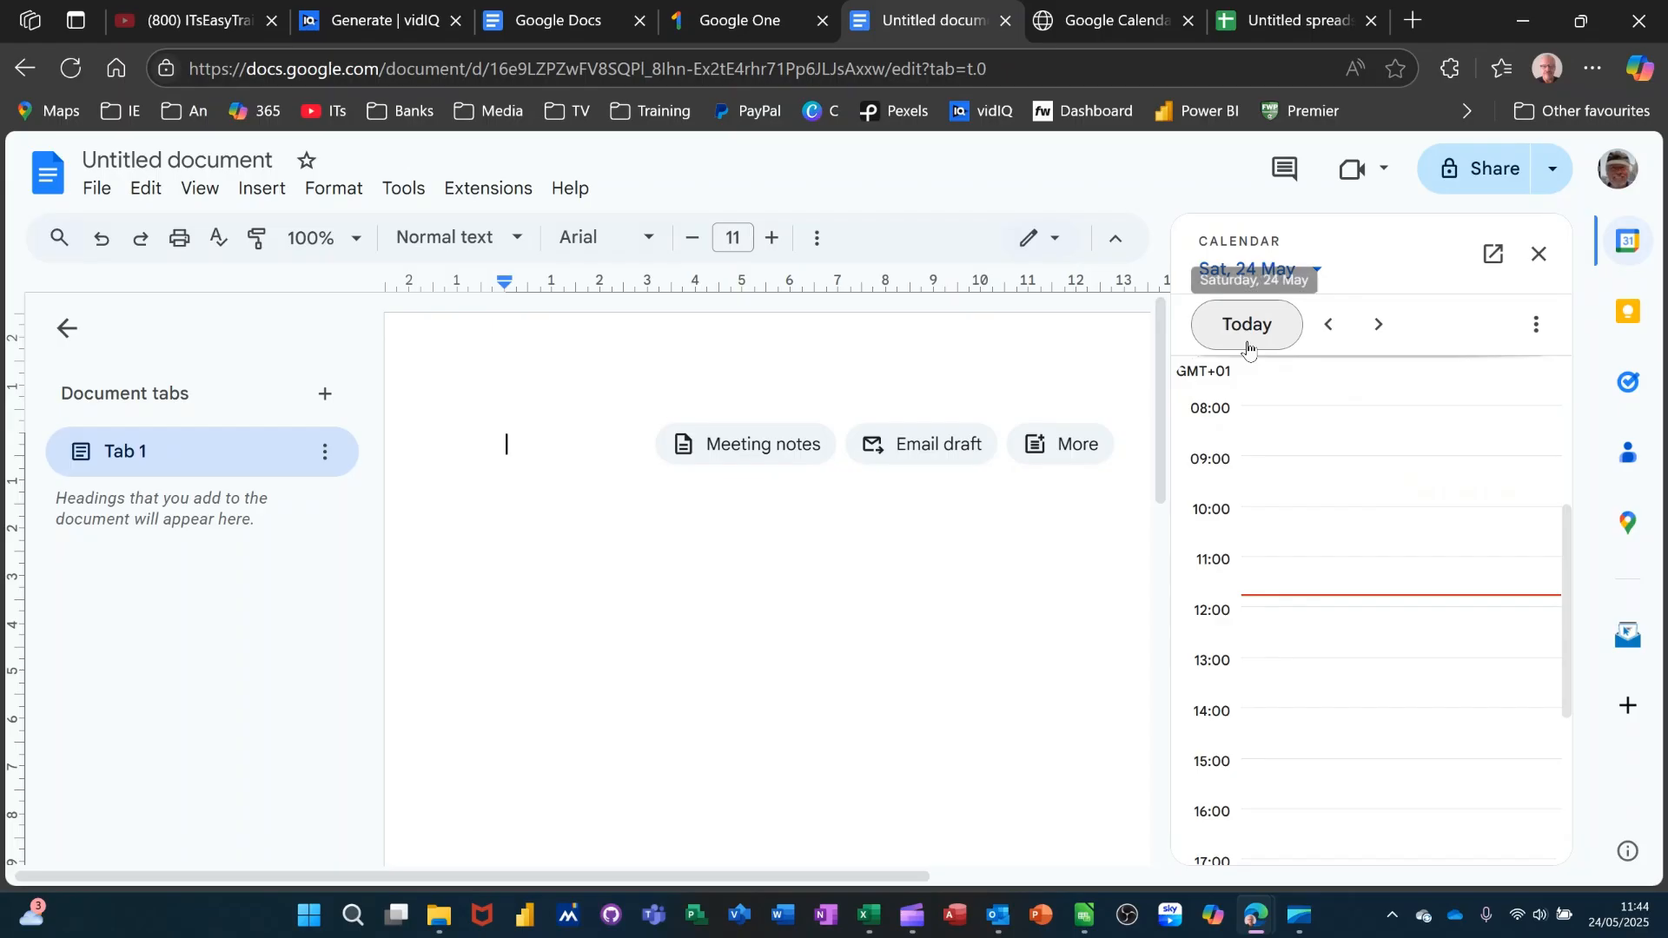
{"action": "left_click", "coordinate": [1385, 331]}
{"action": "left_click", "coordinate": [1385, 331]}
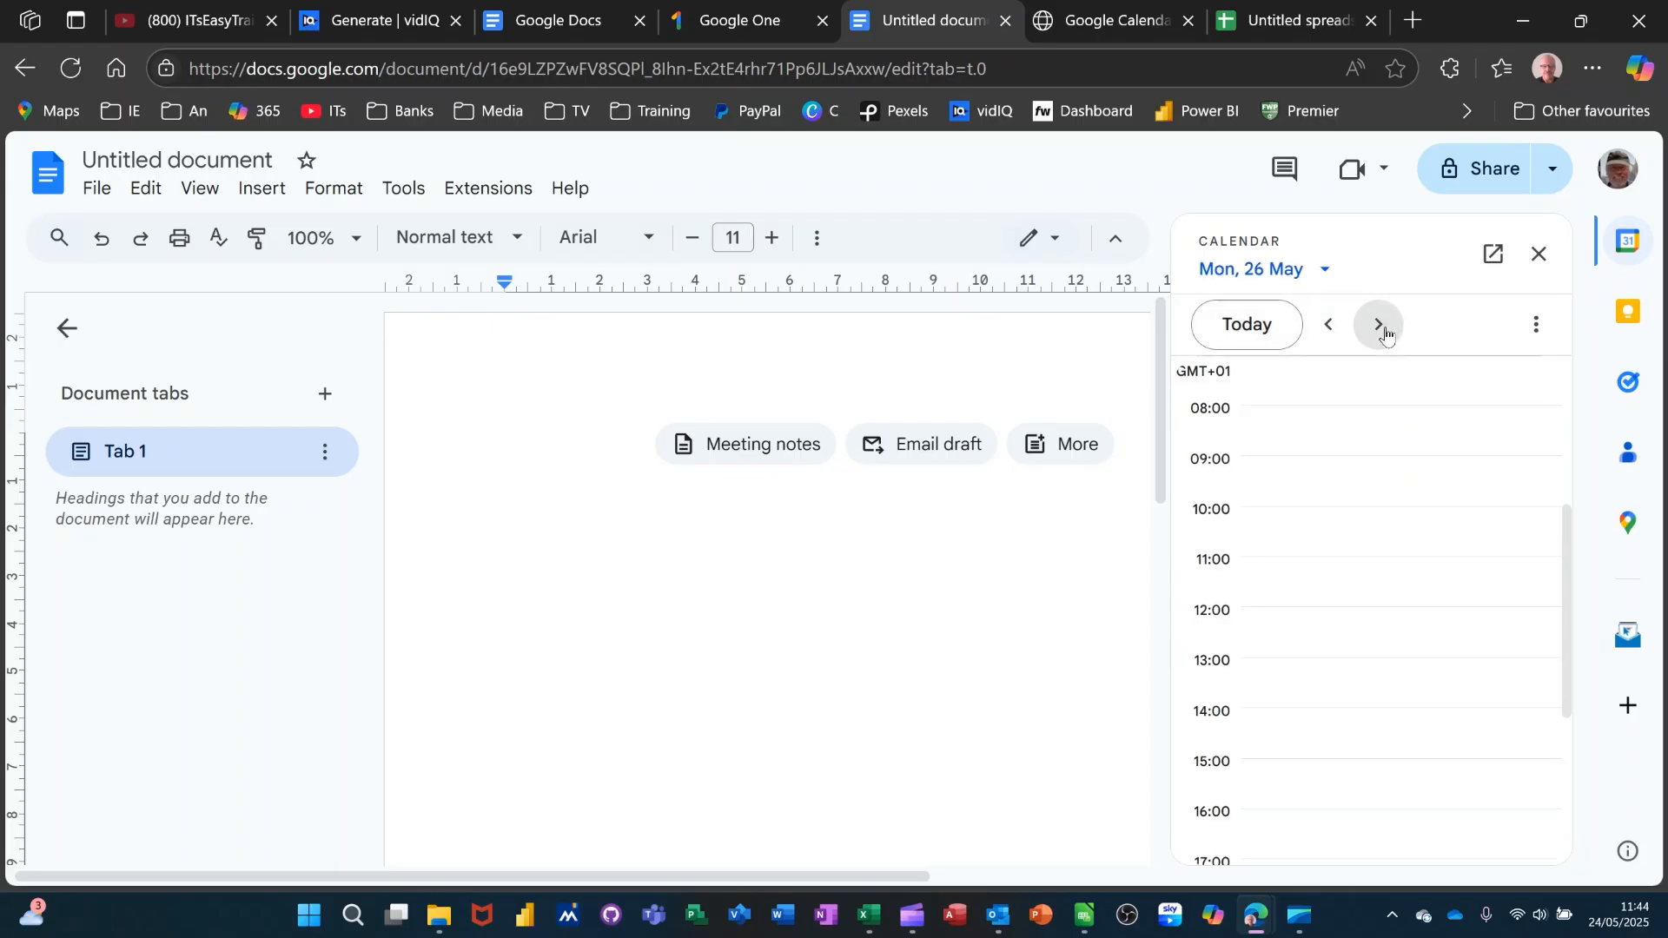
{"action": "left_click", "coordinate": [1263, 458]}
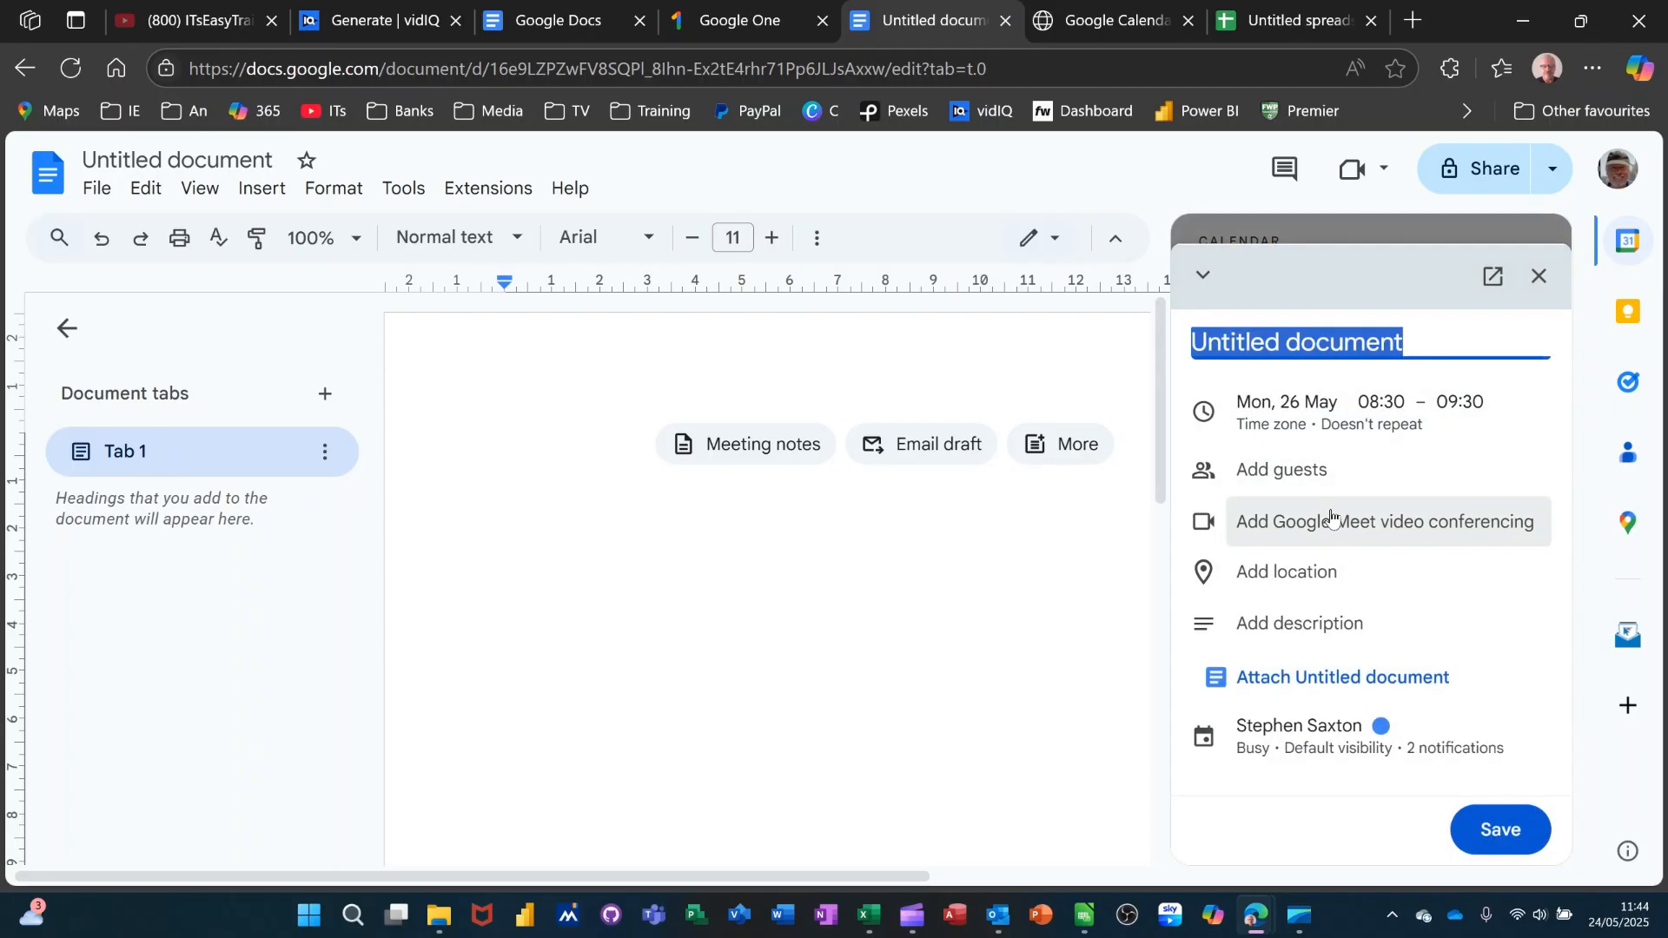
{"action": "type", "text": "Train"}
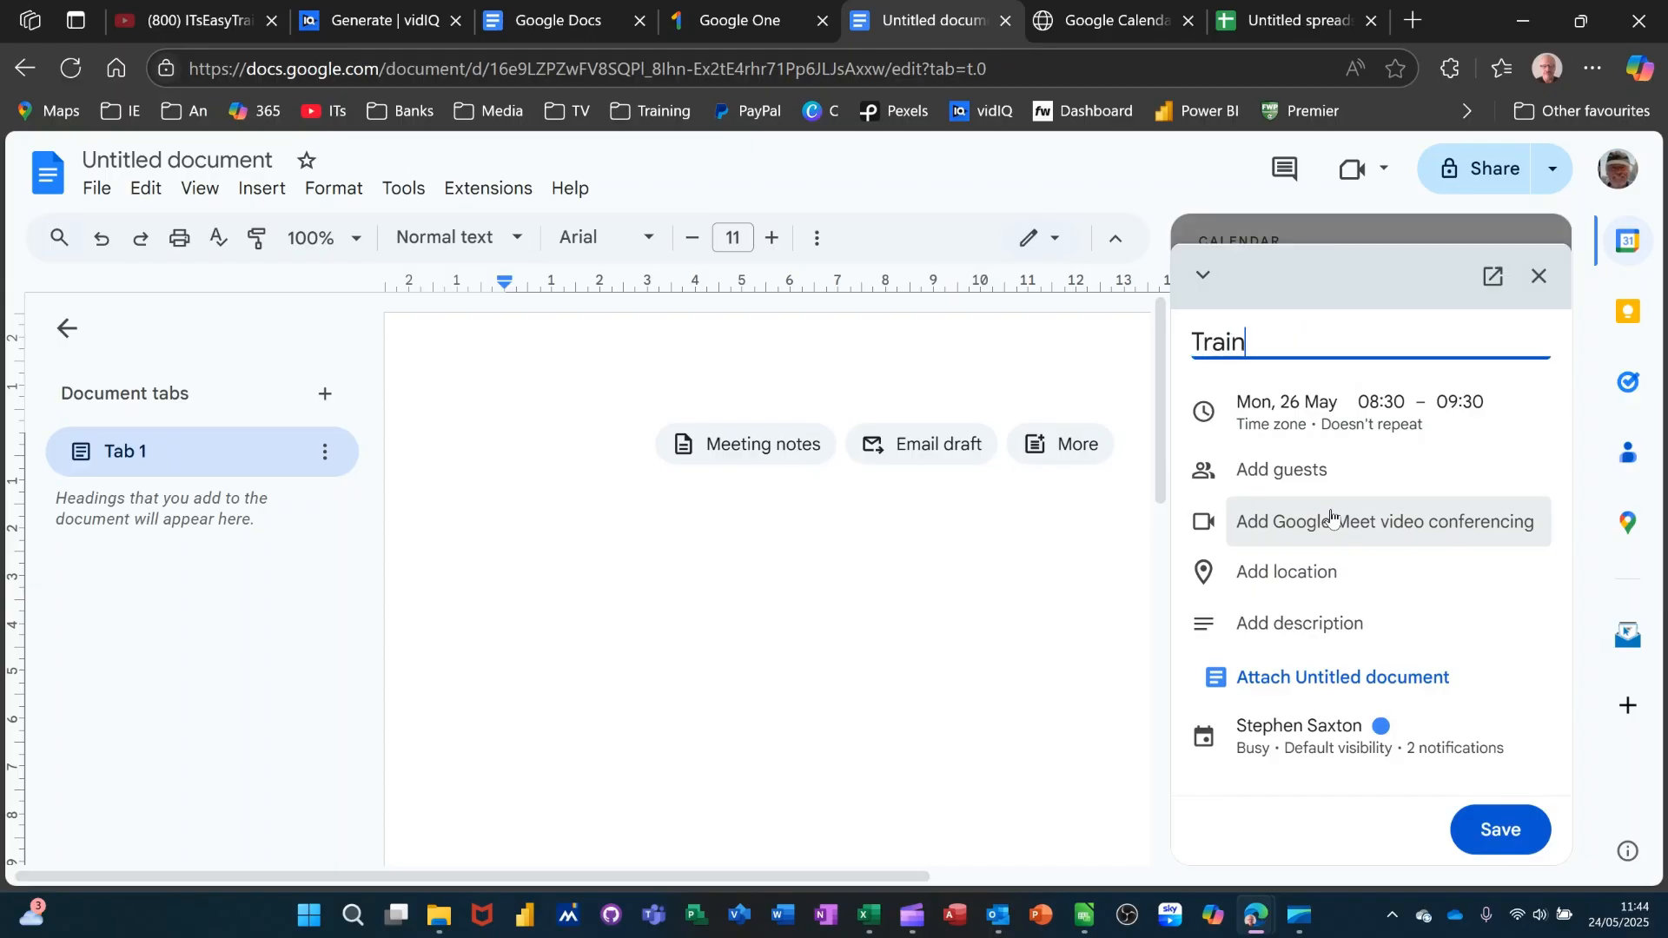
{"action": "type", "text": "ing"}
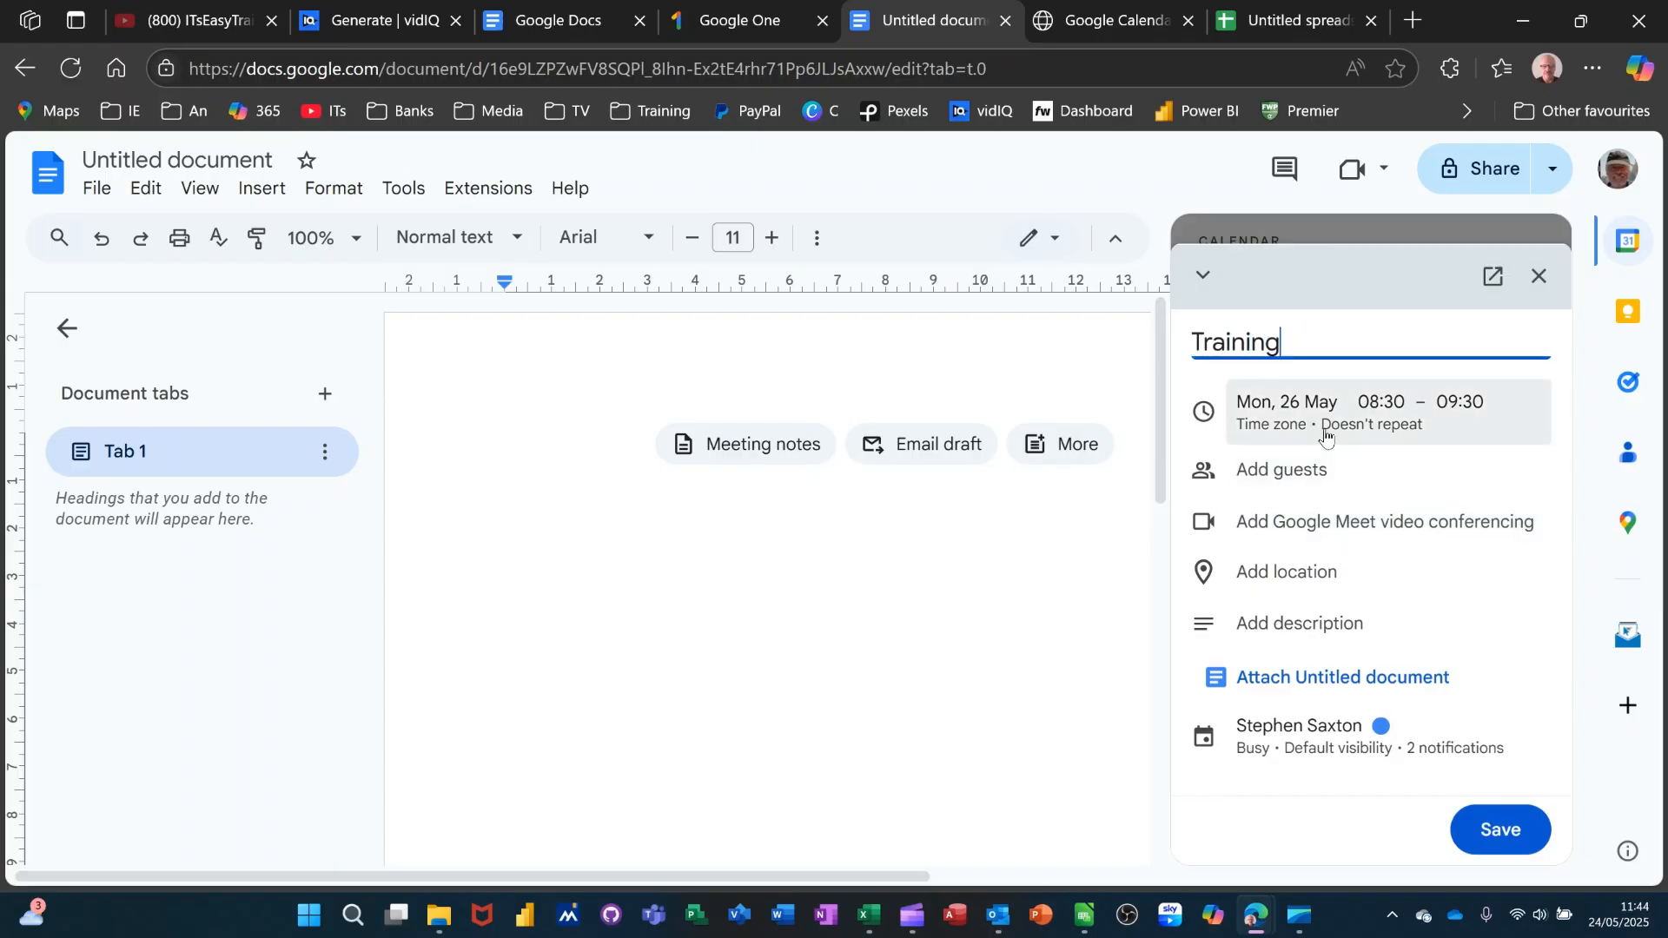
- Set the Training event's start time to 09:00, save the event and close the calendar side panel
{"action": "left_click", "coordinate": [1312, 432]}
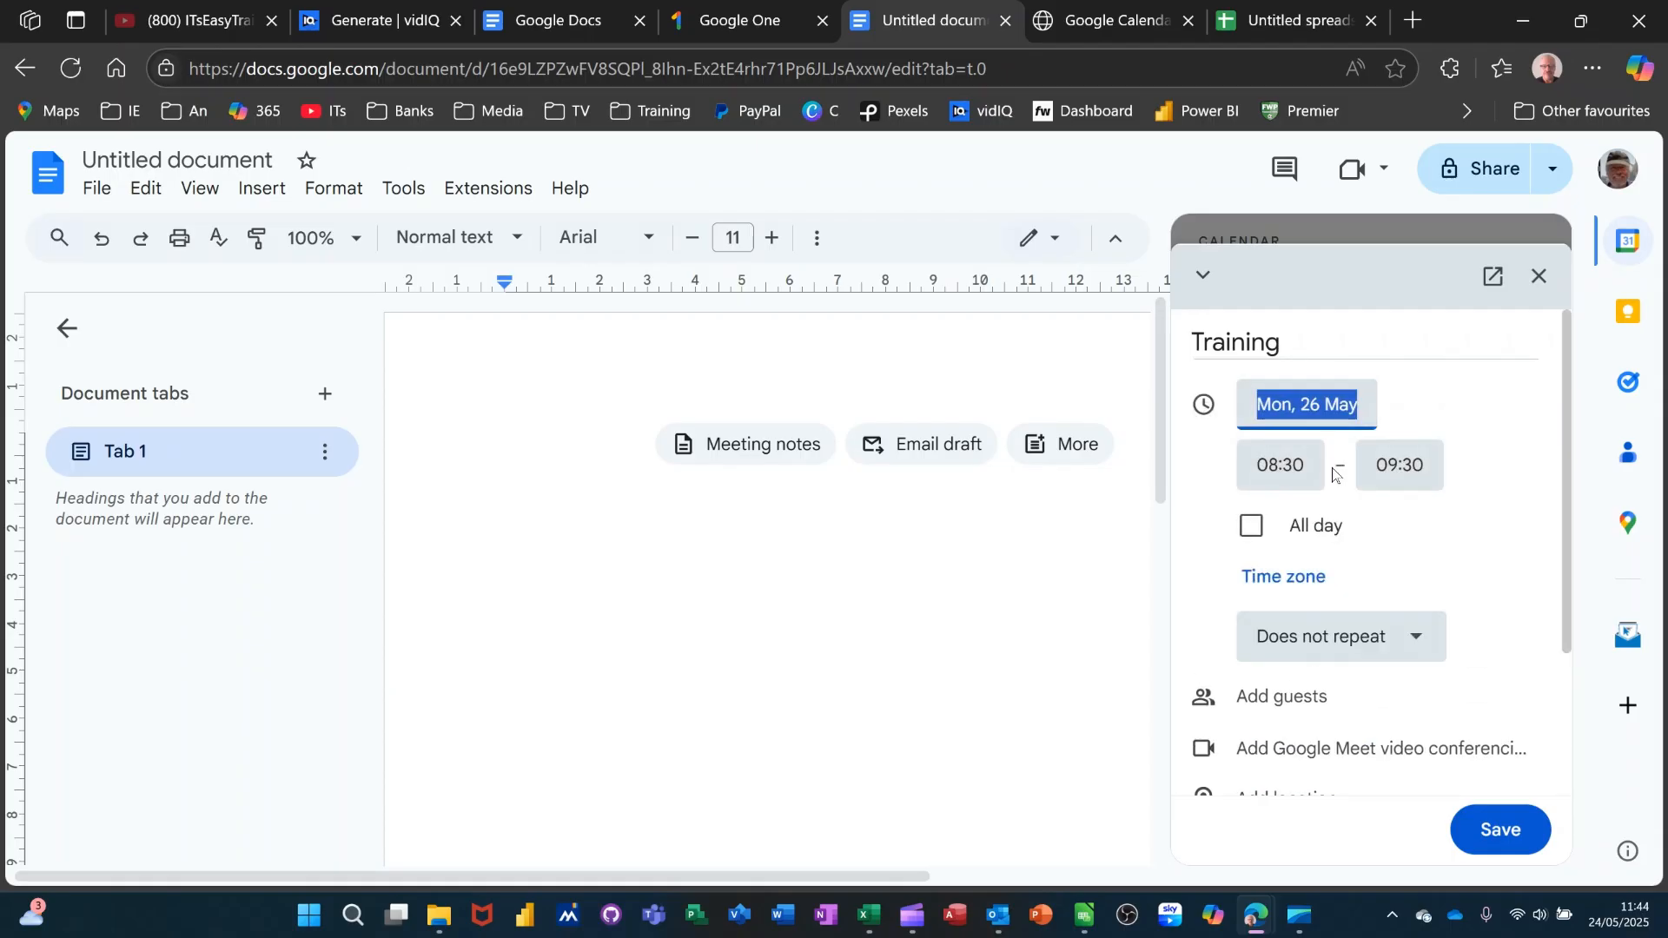
{"action": "left_click", "coordinate": [1305, 470]}
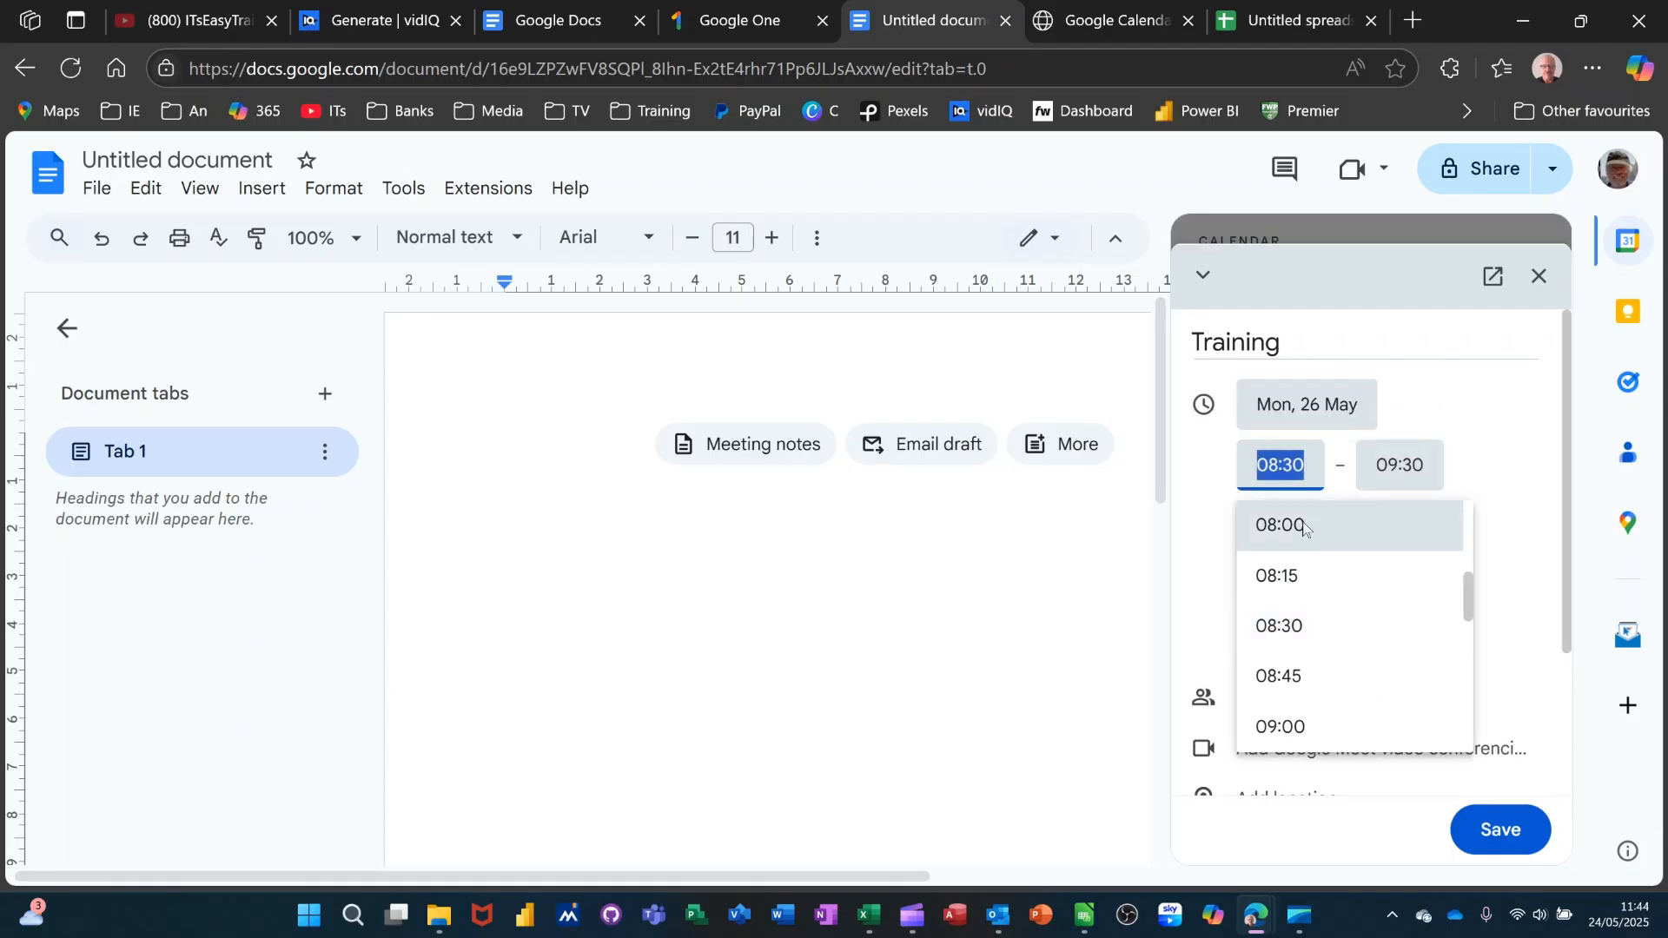
{"action": "scroll", "coordinate": [1296, 681], "scroll_direction": "down", "scroll_amount": 2}
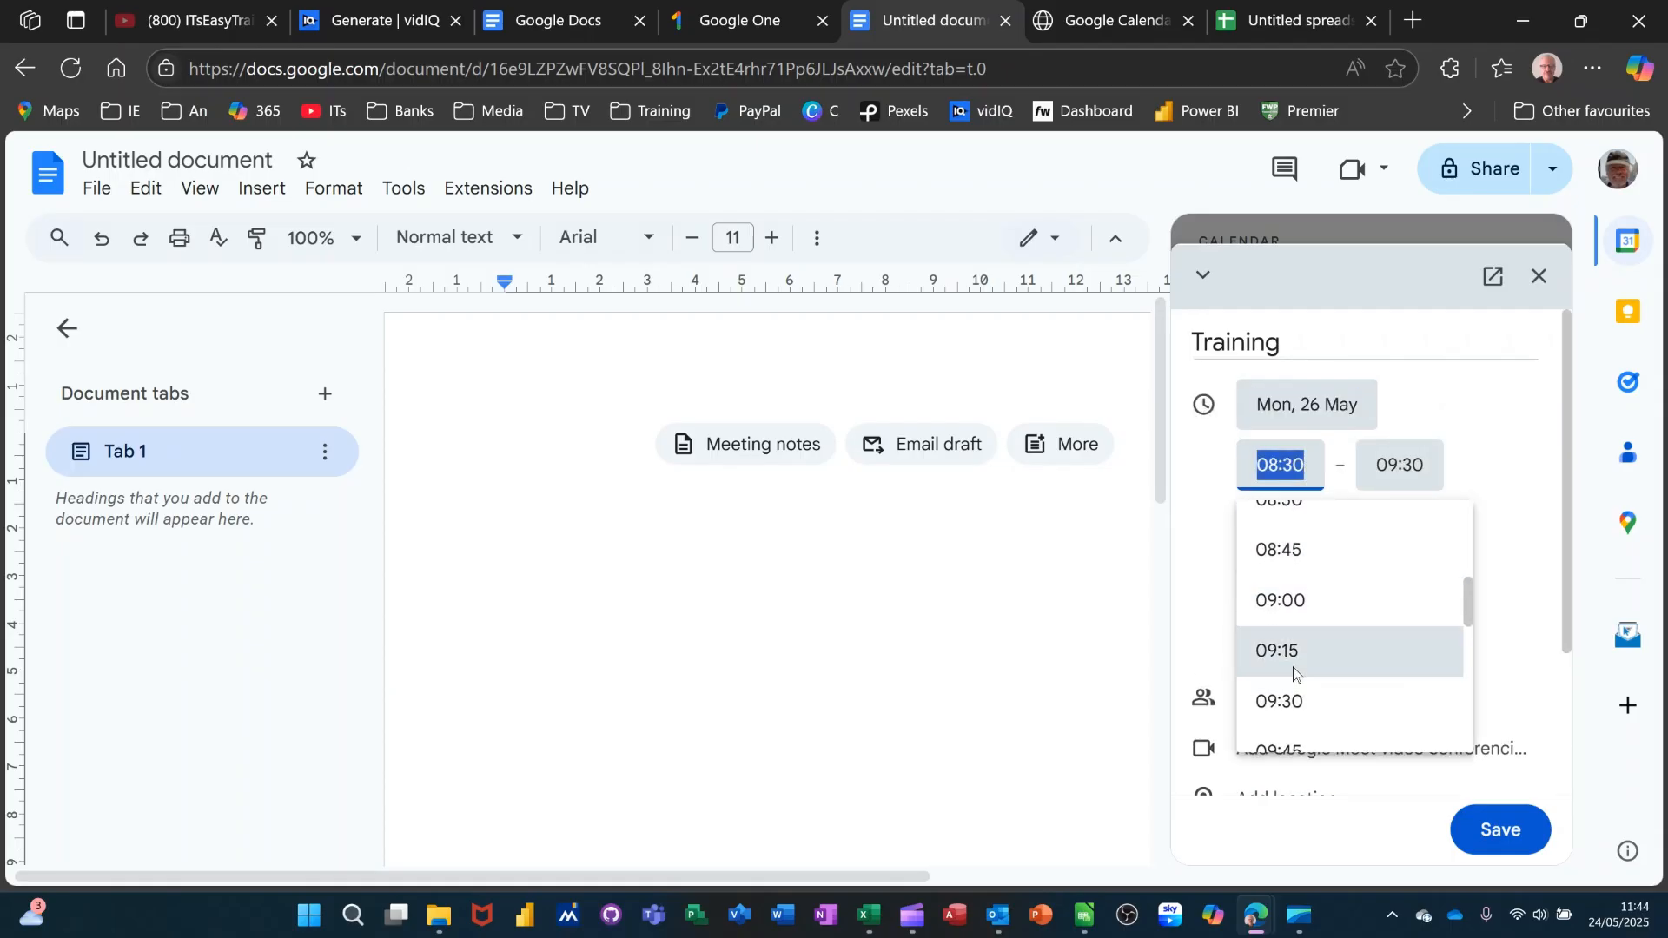
{"action": "left_click", "coordinate": [1298, 613]}
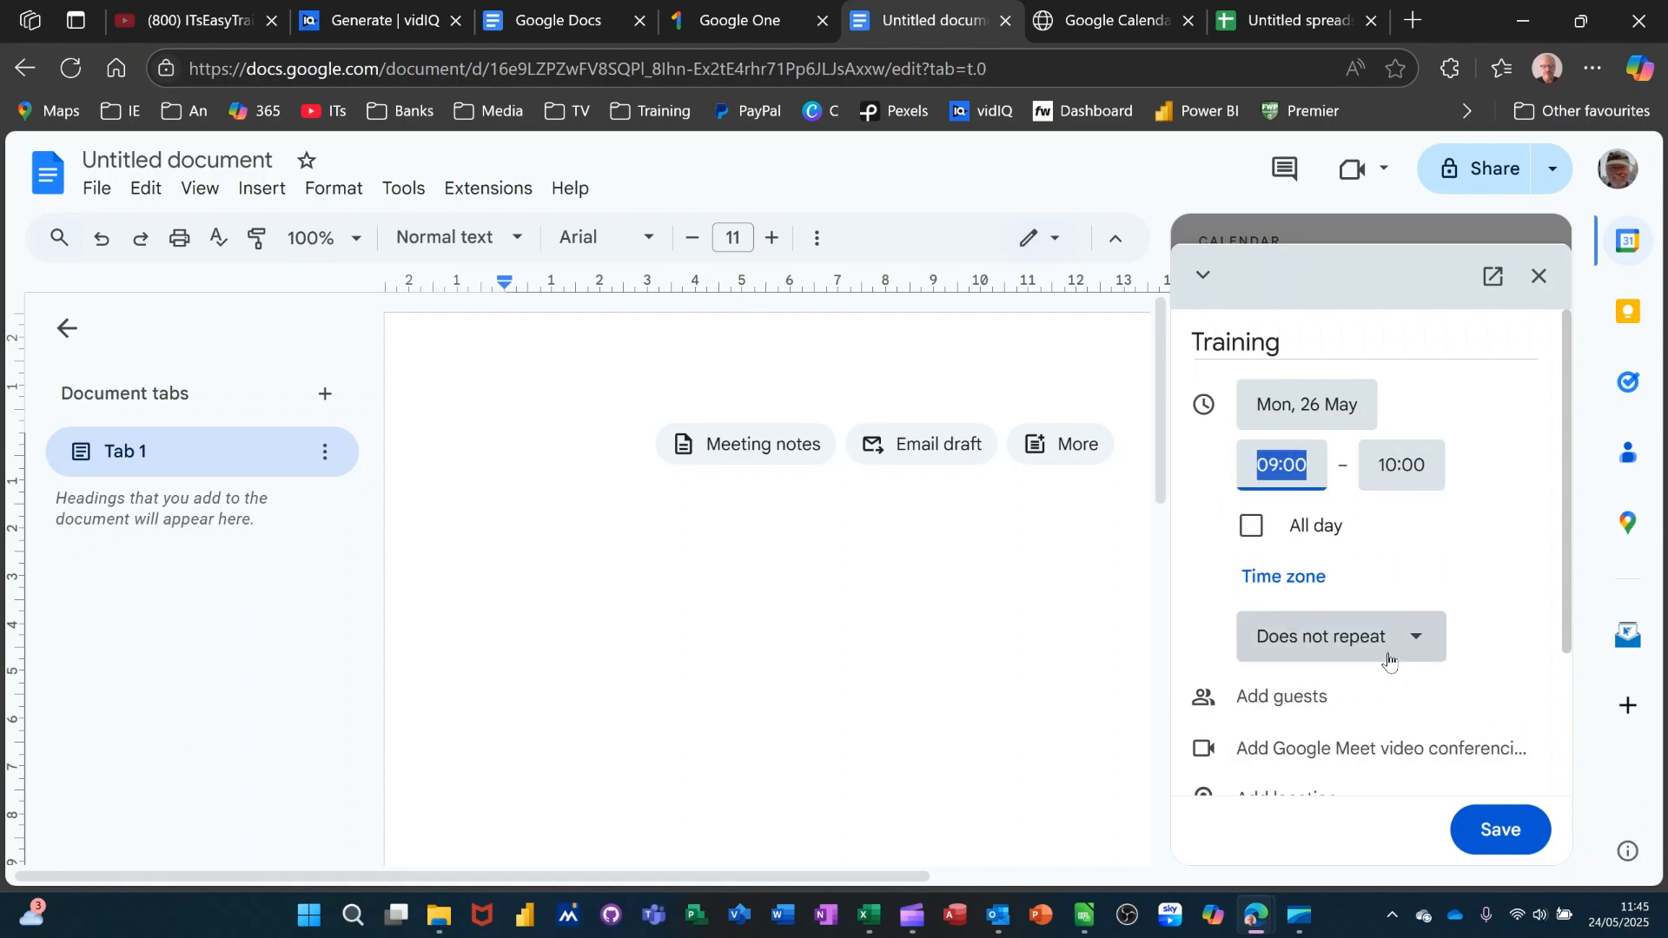
{"action": "left_click", "coordinate": [1491, 832]}
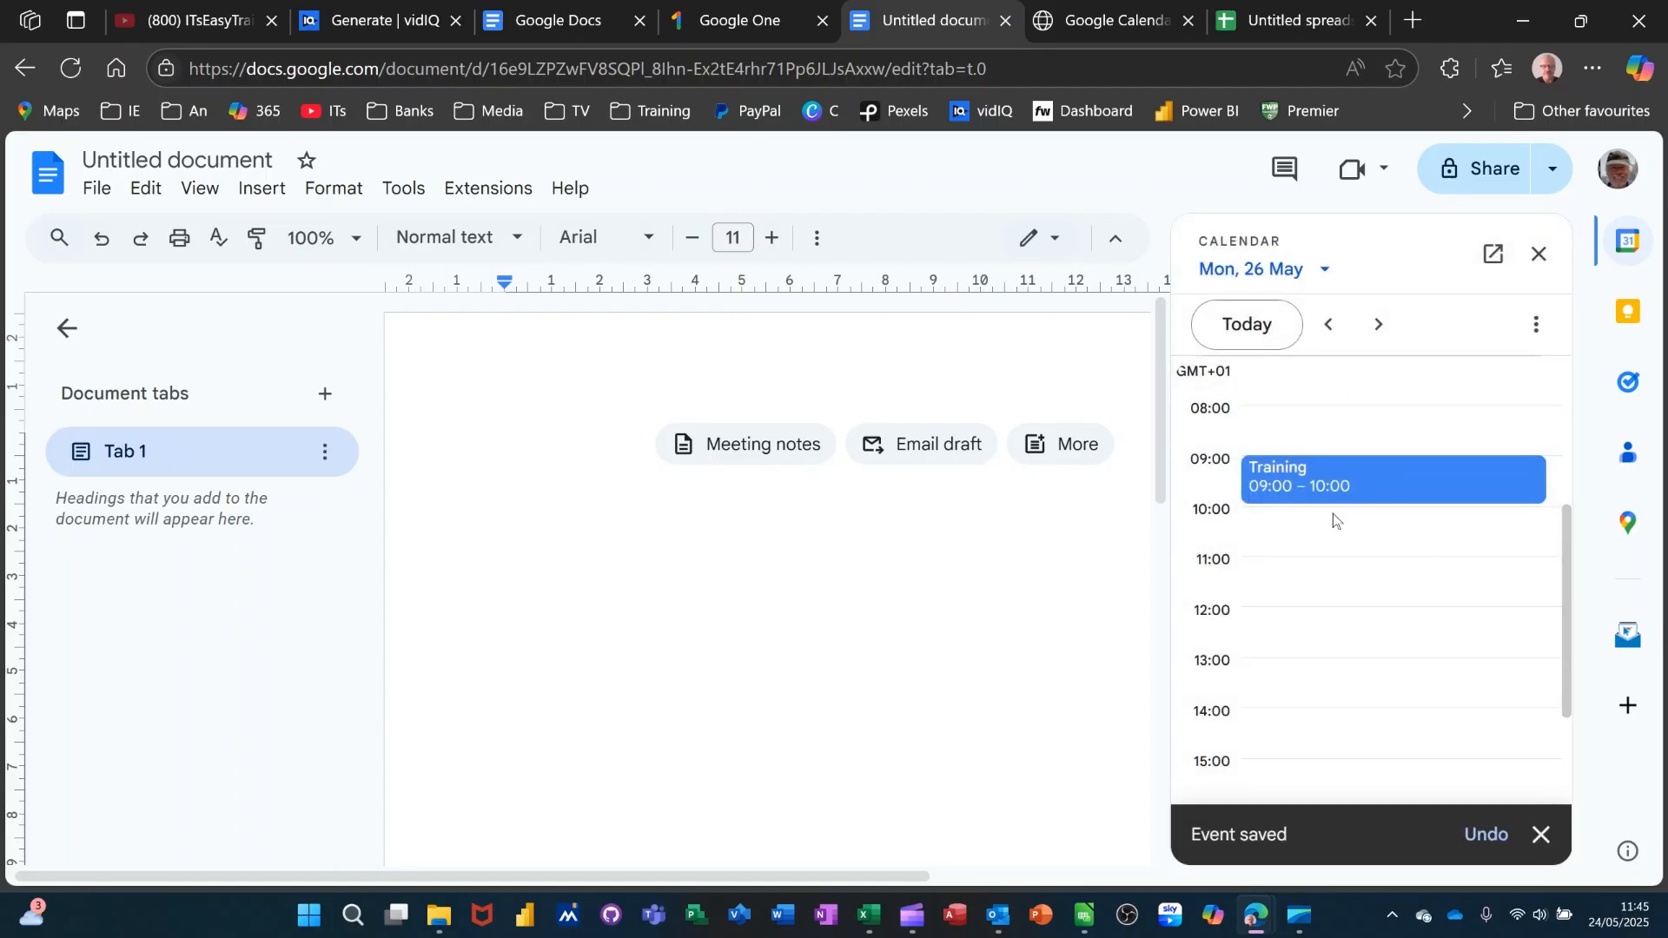
{"action": "left_click", "coordinate": [1537, 257]}
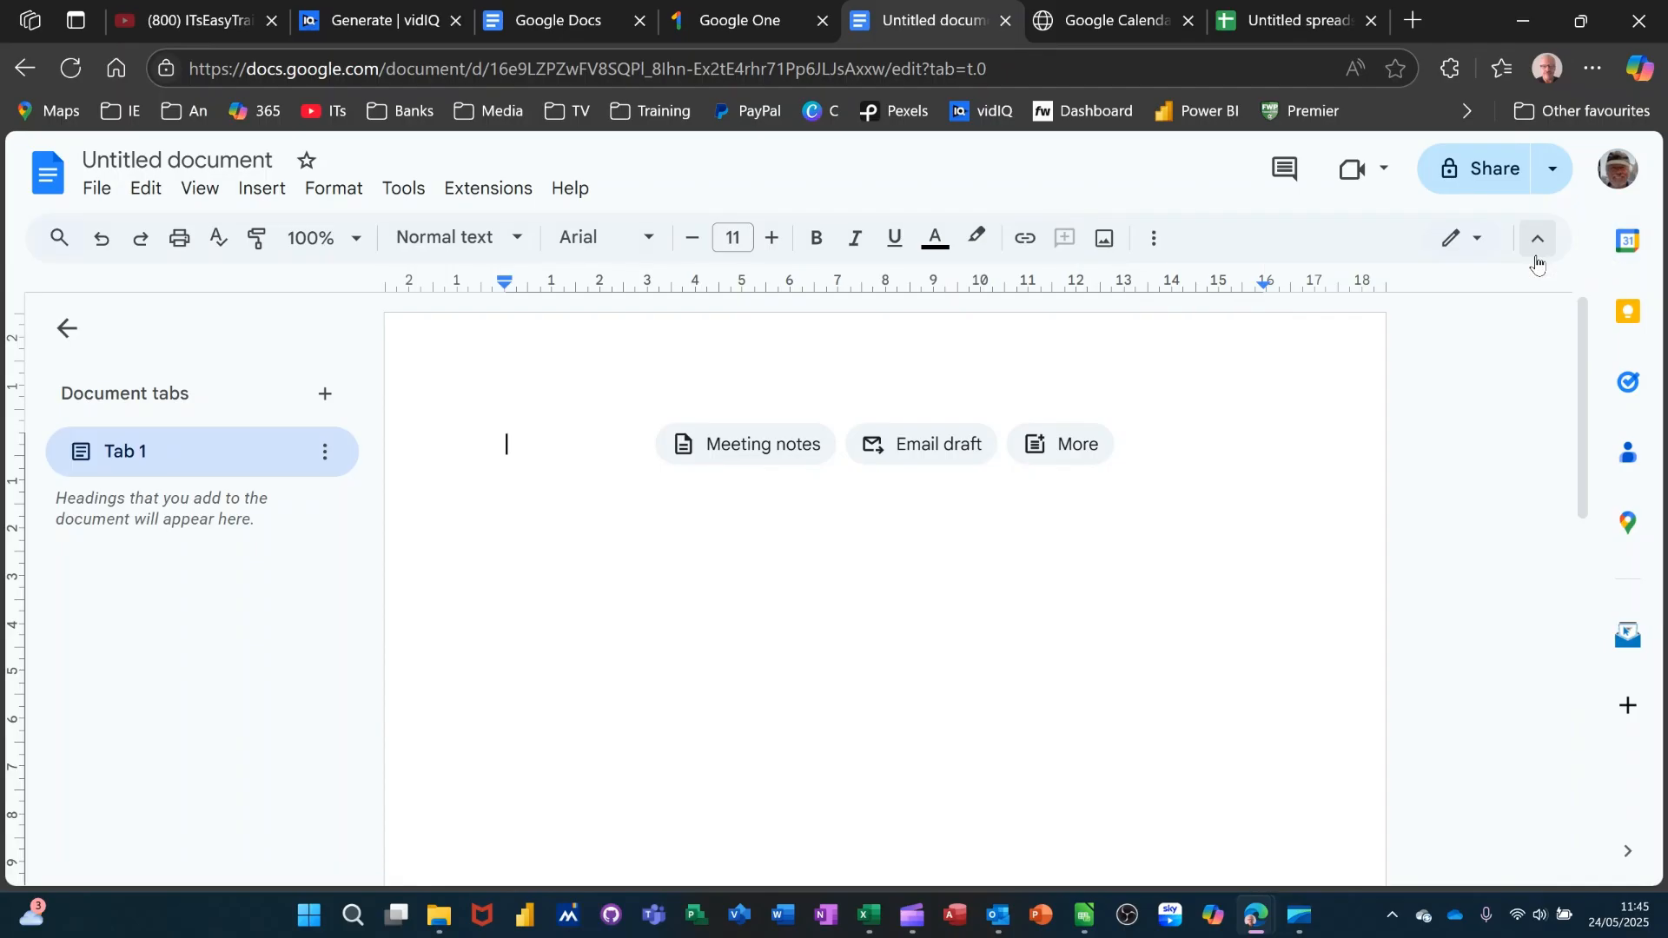
- Switch to Google Calendar, display the following week, and add a task titled Paint Reception dated Today
{"action": "left_click", "coordinate": [1101, 18]}
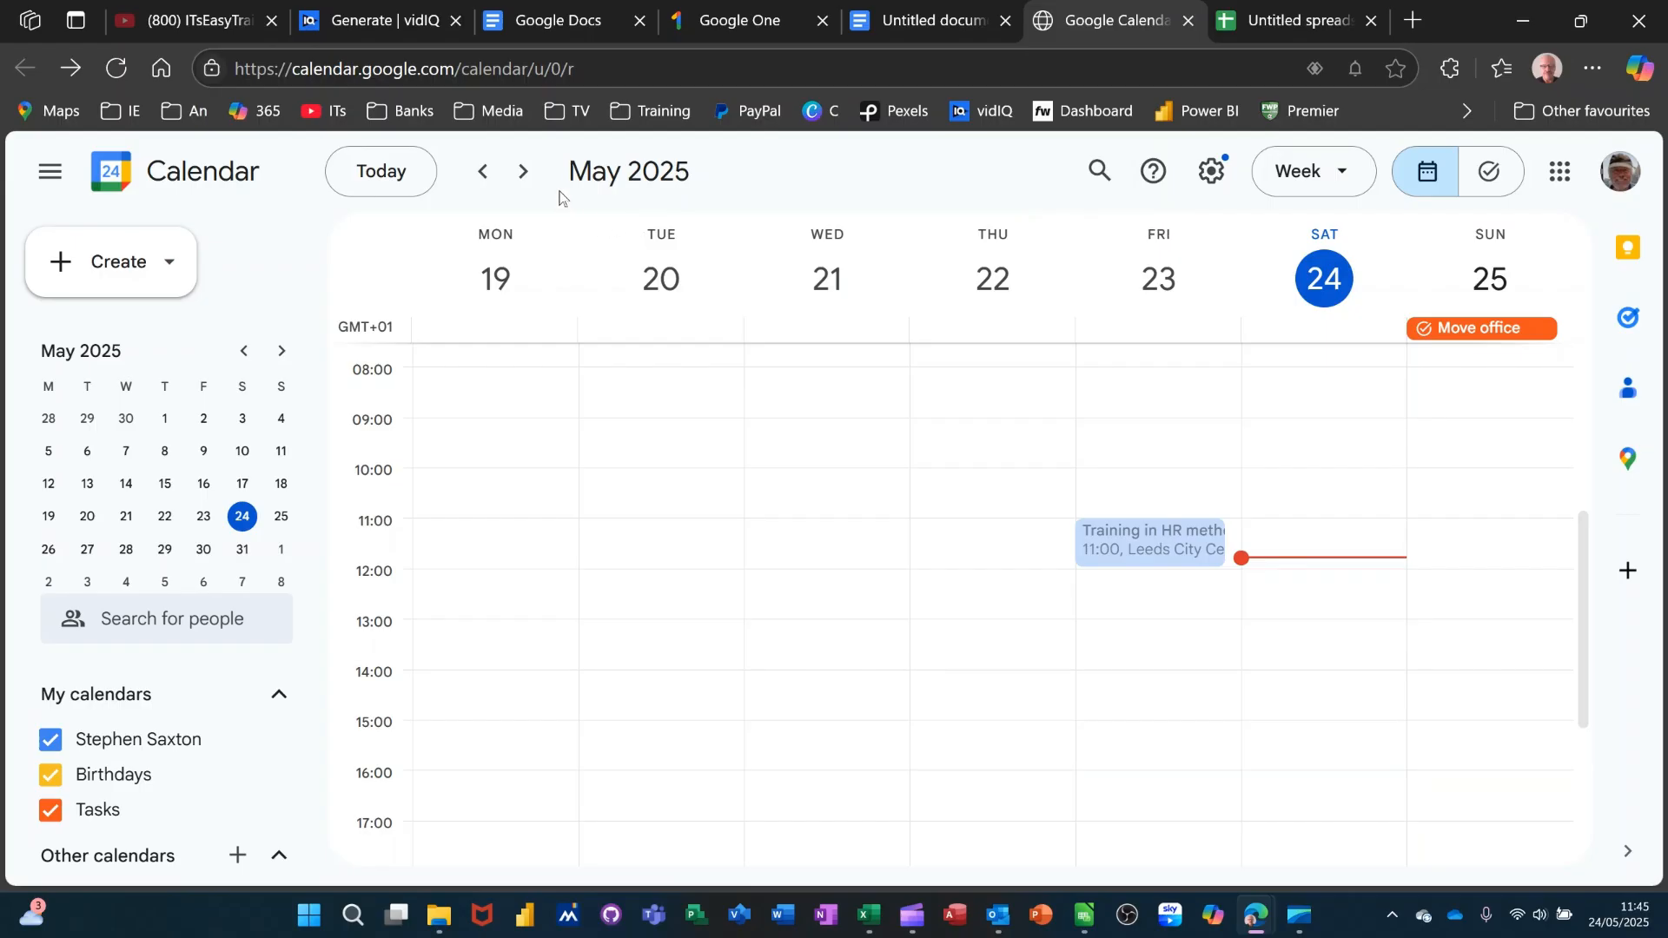
{"action": "left_click", "coordinate": [523, 171]}
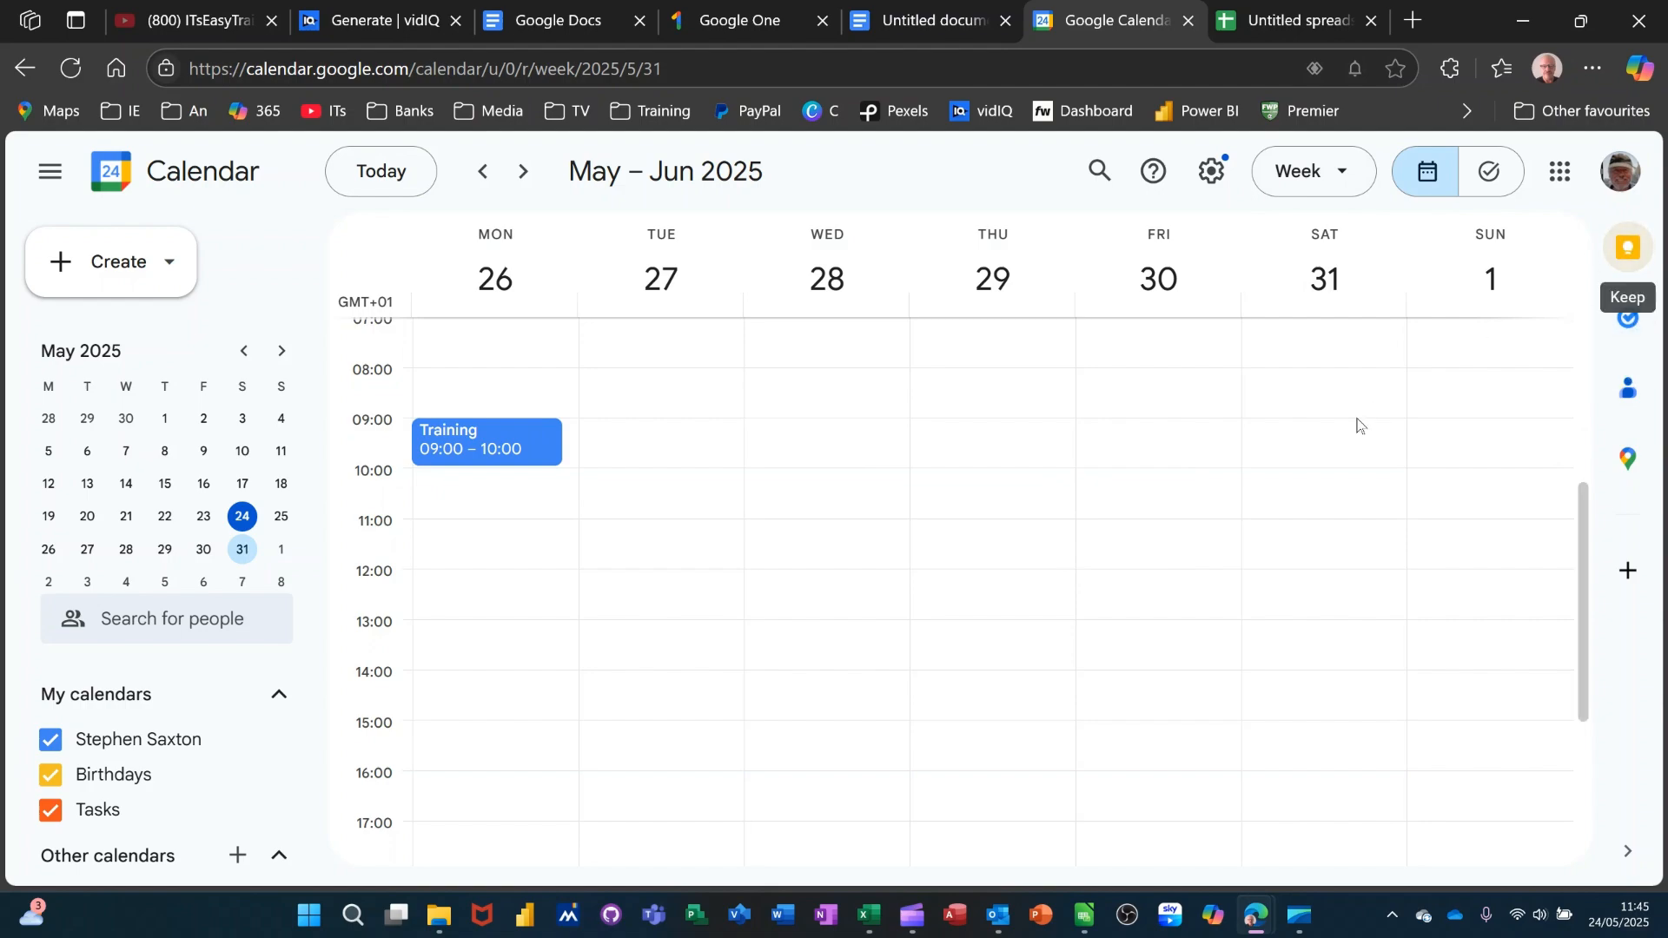
{"action": "left_click", "coordinate": [1631, 323]}
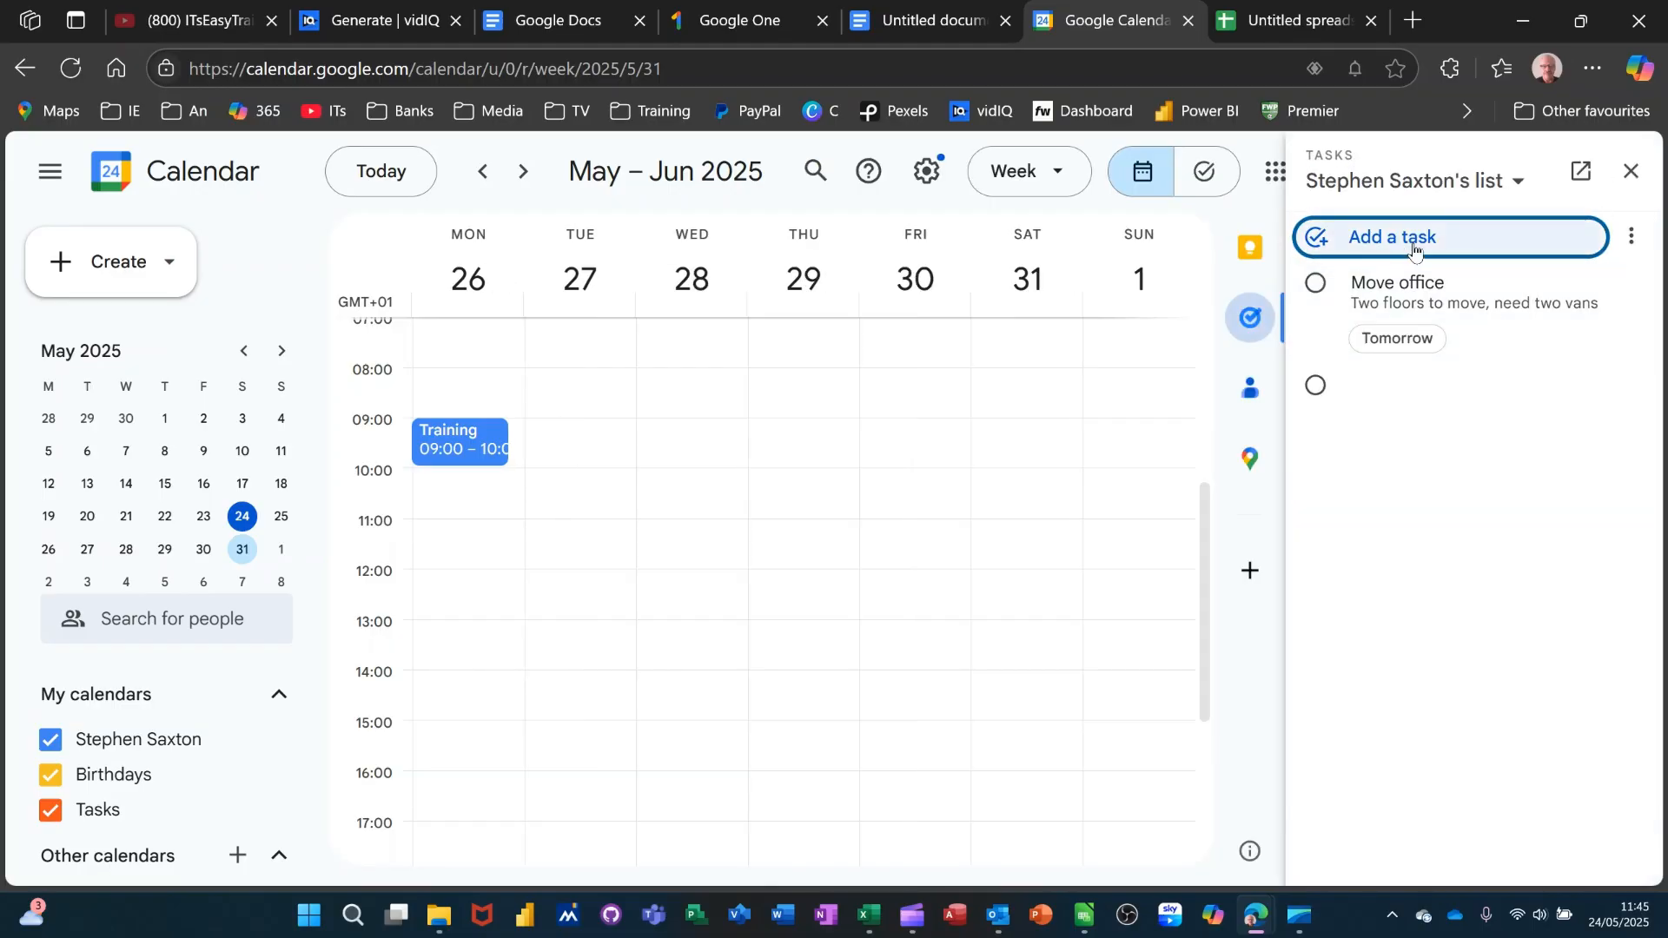
{"action": "left_click", "coordinate": [1419, 246]}
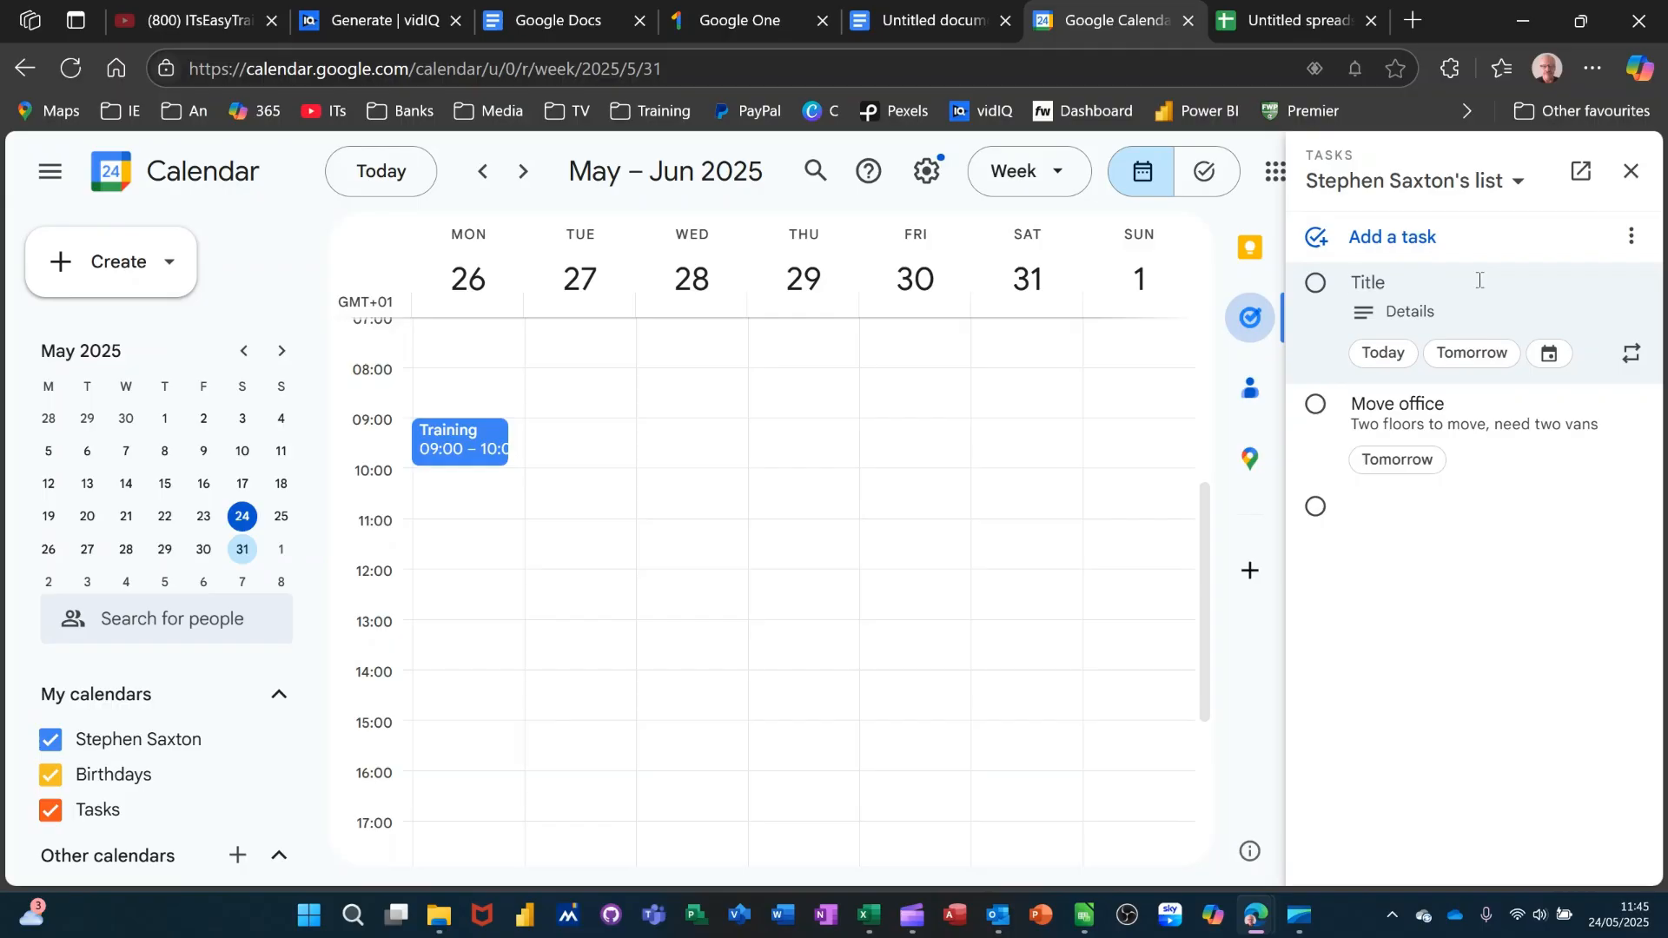
{"action": "type", "text": "Paint Reception"}
{"action": "left_click", "coordinate": [1385, 355]}
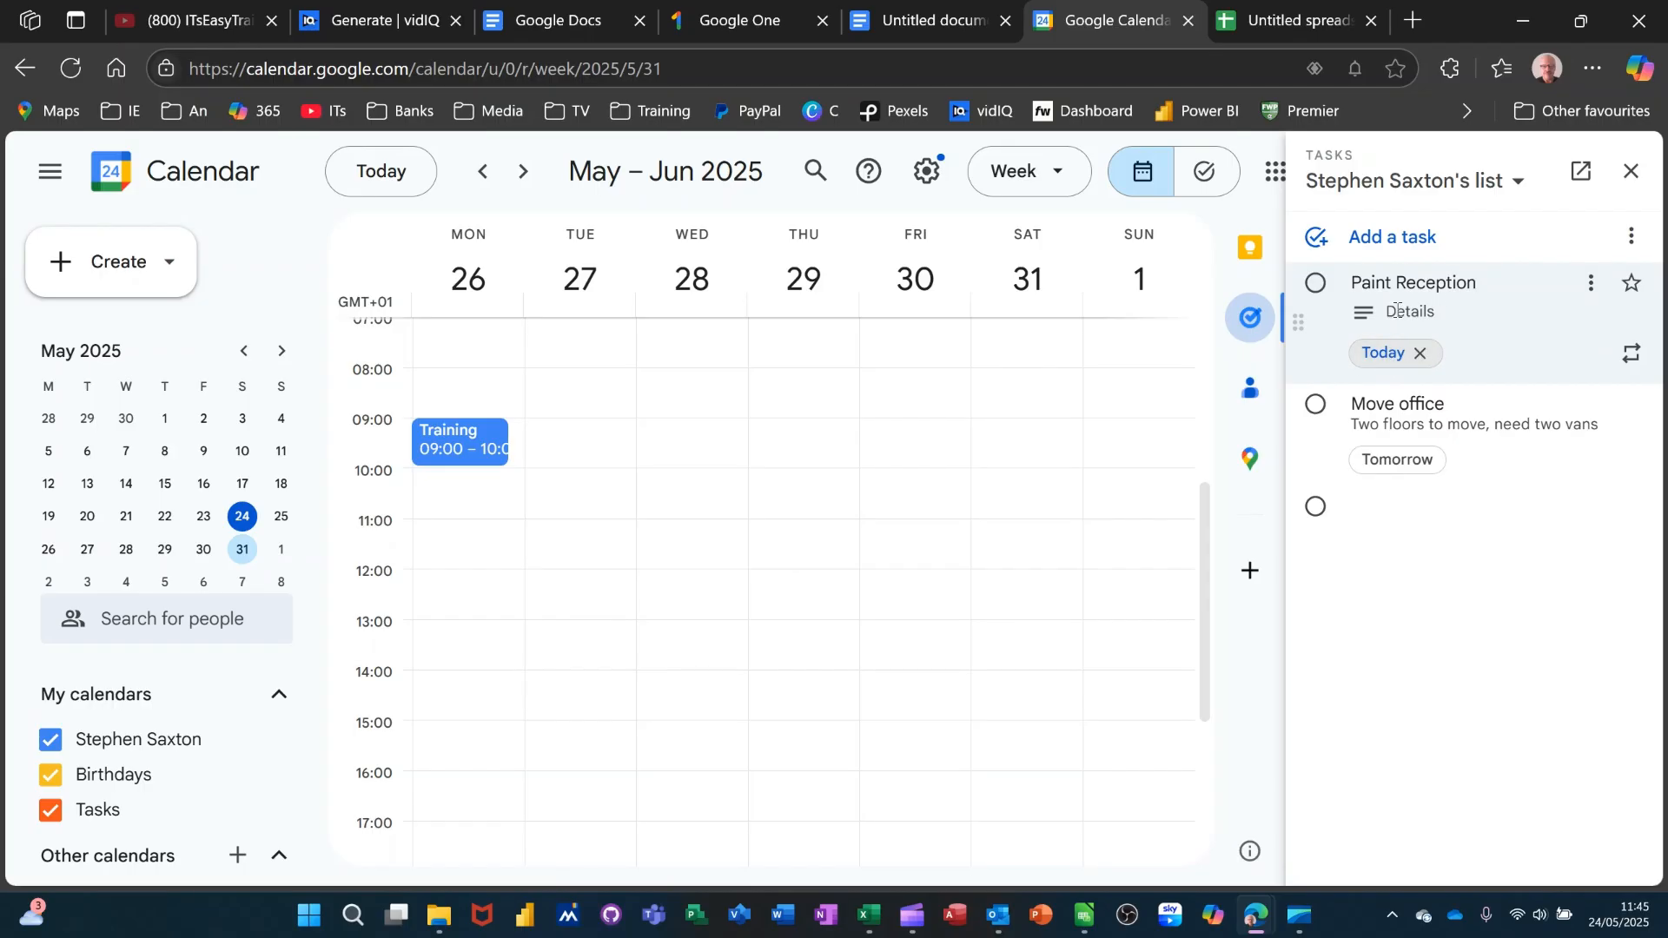
- Add the details Colour Blue to the Paint Reception task, then close the tasks and display the week of 19 May
{"action": "left_click", "coordinate": [1399, 306]}
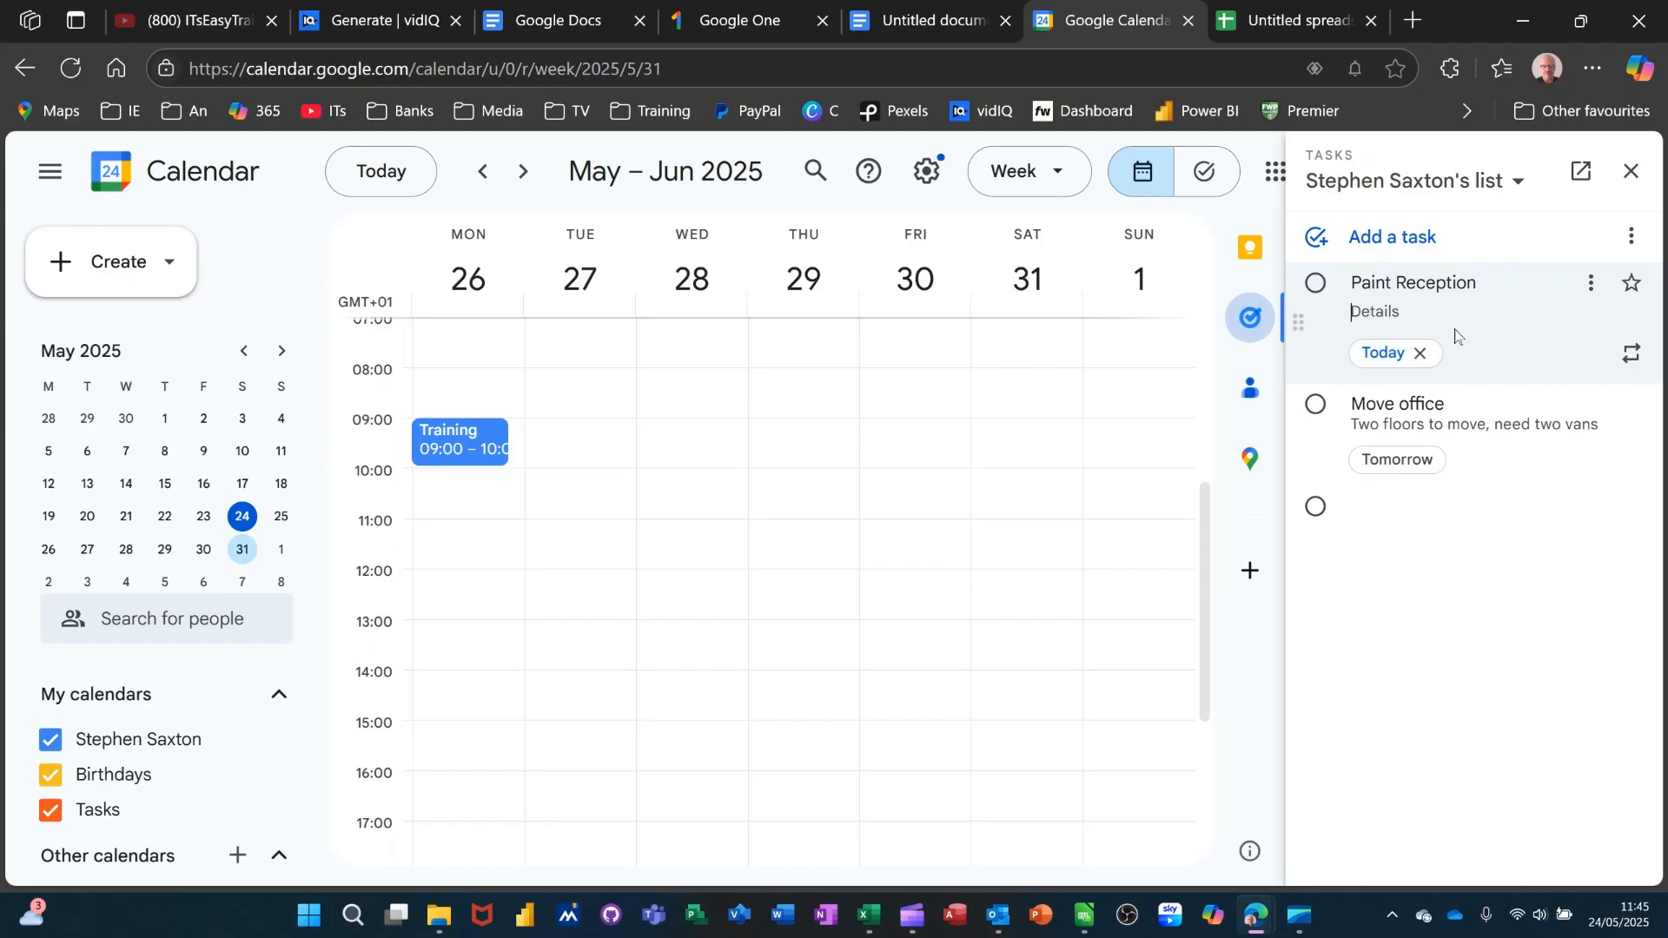
{"action": "type", "text": "Colour Blue"}
{"action": "left_click", "coordinate": [1440, 571]}
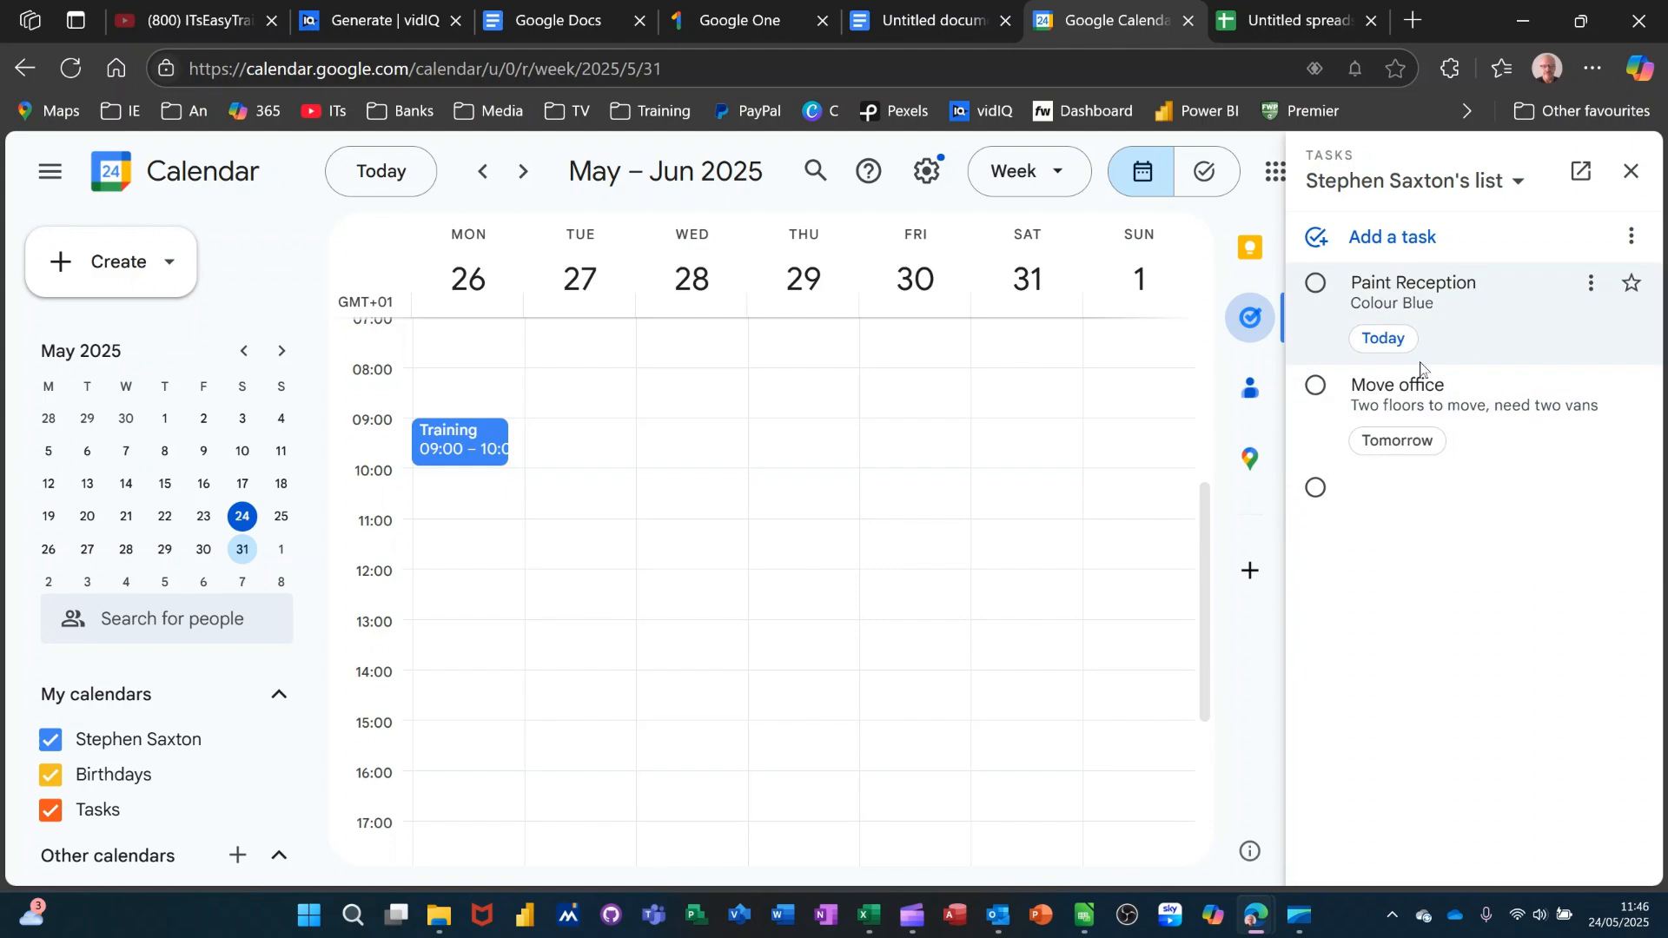
{"action": "left_click", "coordinate": [1631, 170]}
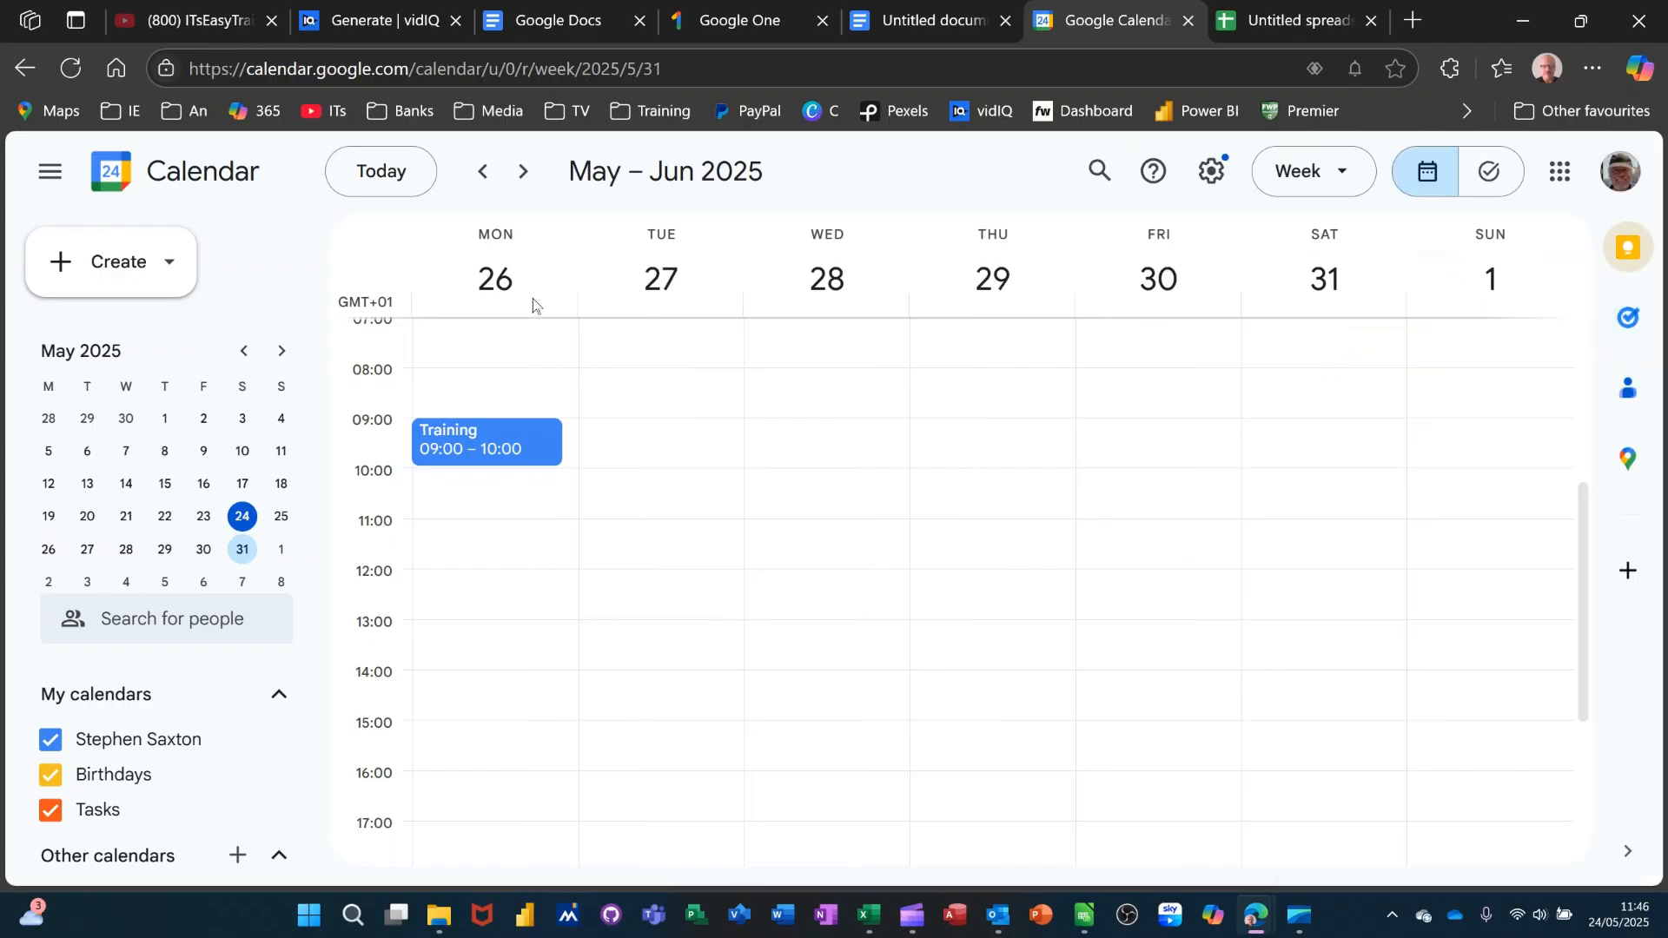
{"action": "left_click", "coordinate": [479, 178]}
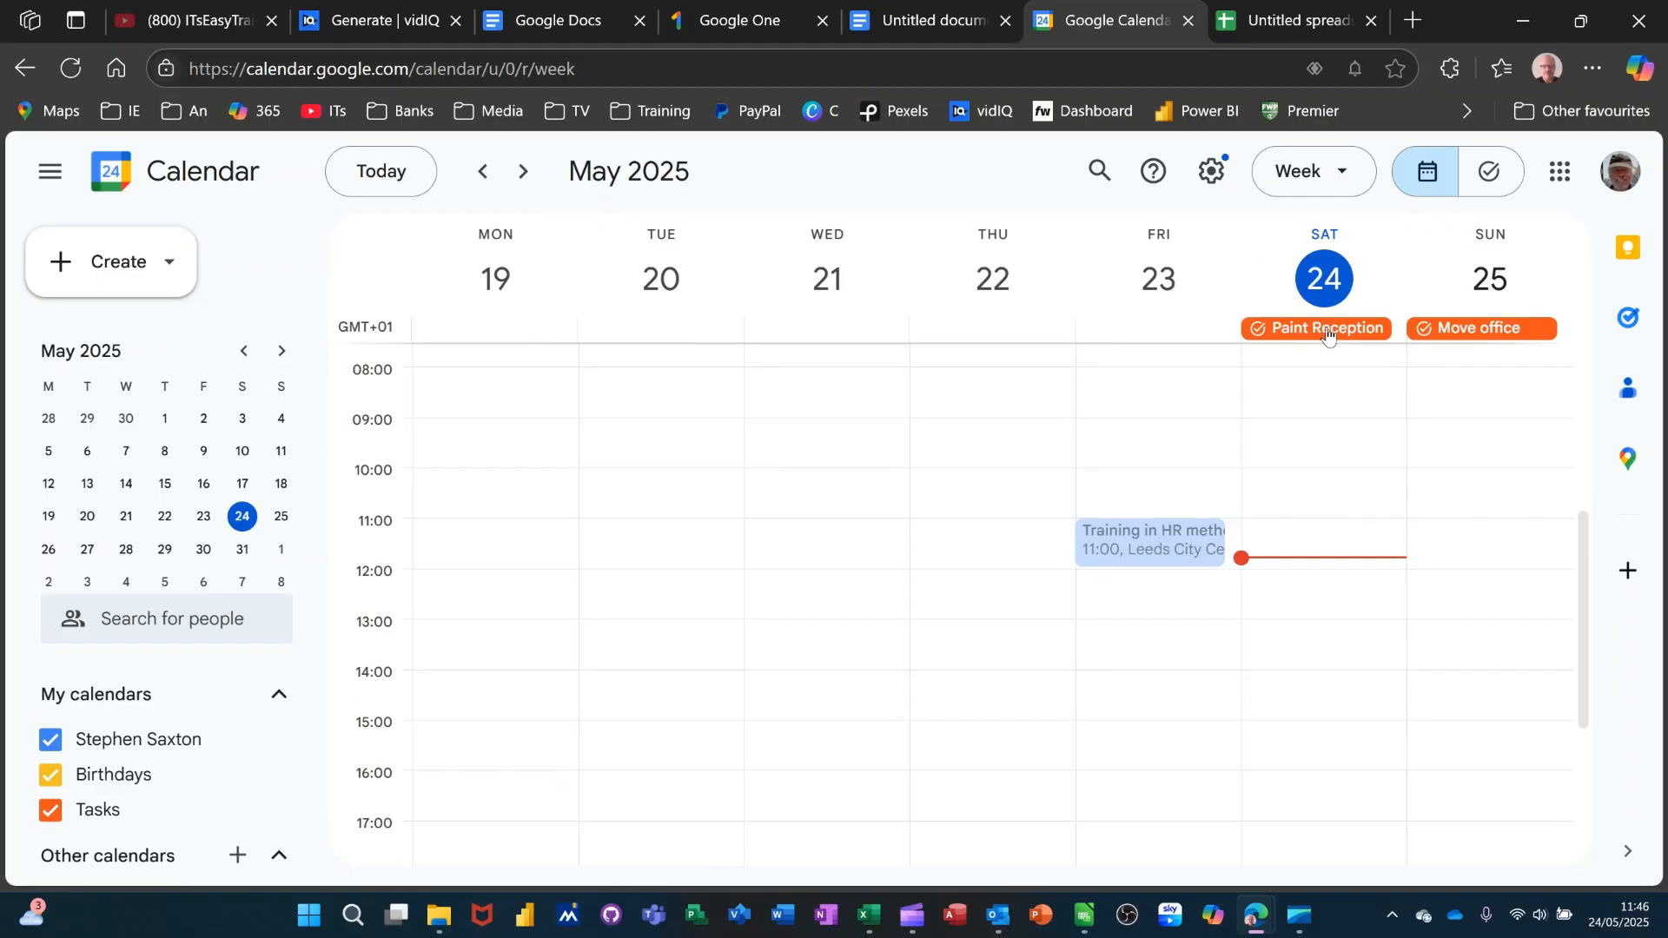
- Switch to the Untitled spreadsheet in Google Sheets and add a Clean Pipes task dated Today with the details Toilet pies
{"action": "left_click", "coordinate": [1290, 24]}
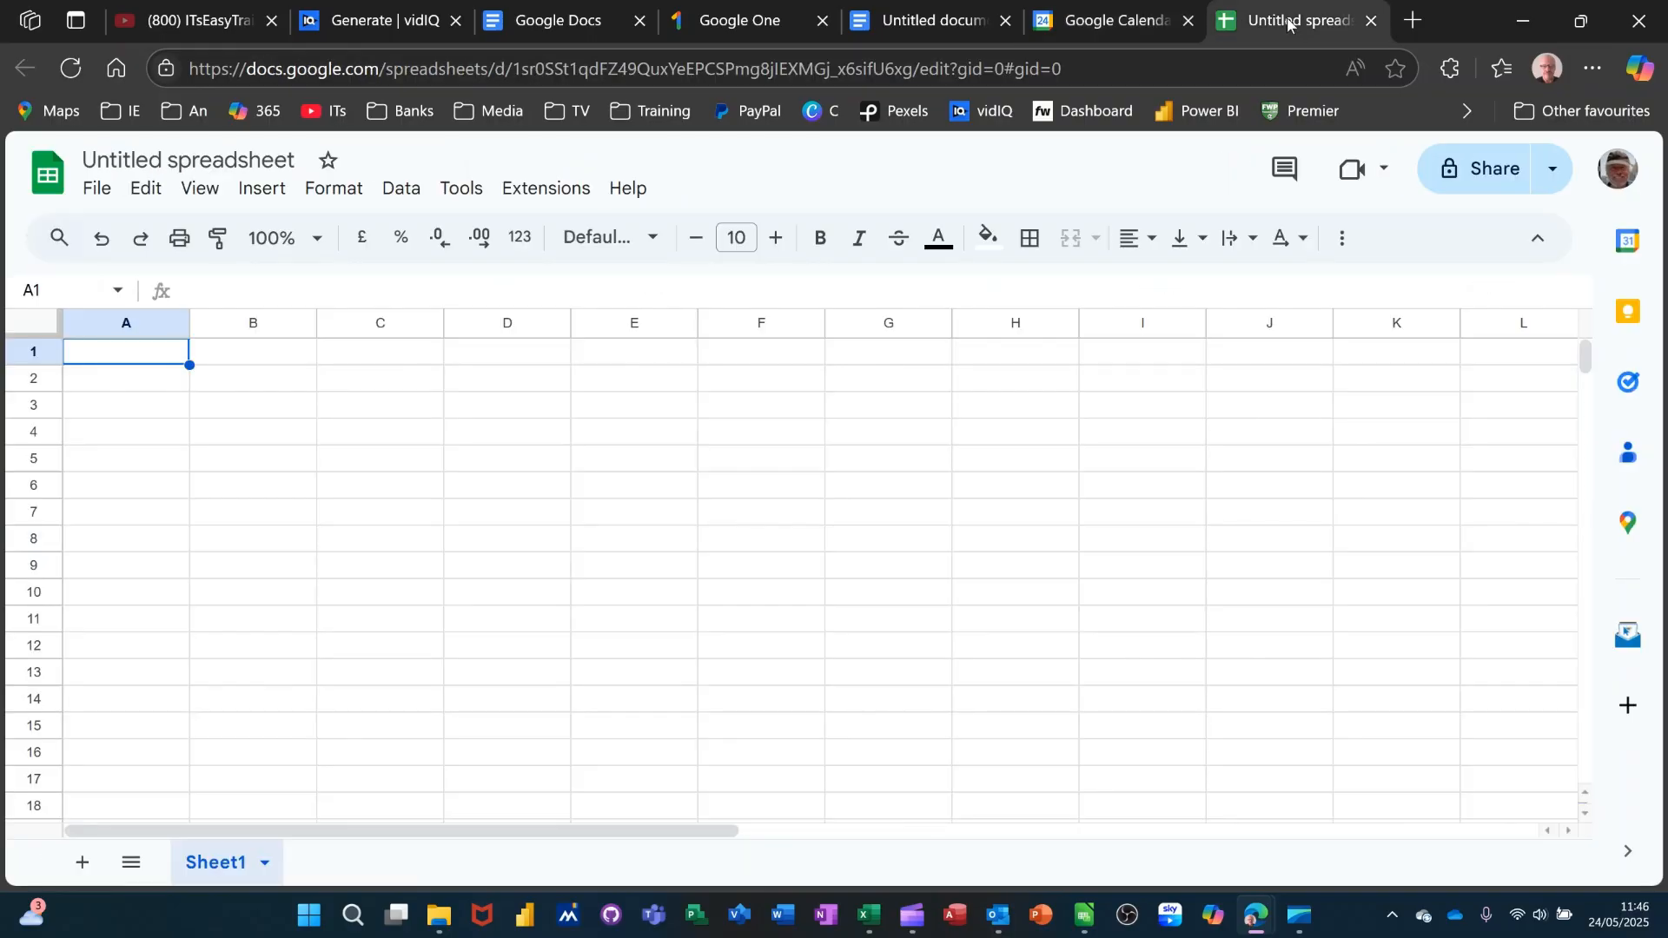
{"action": "left_click", "coordinate": [1629, 387]}
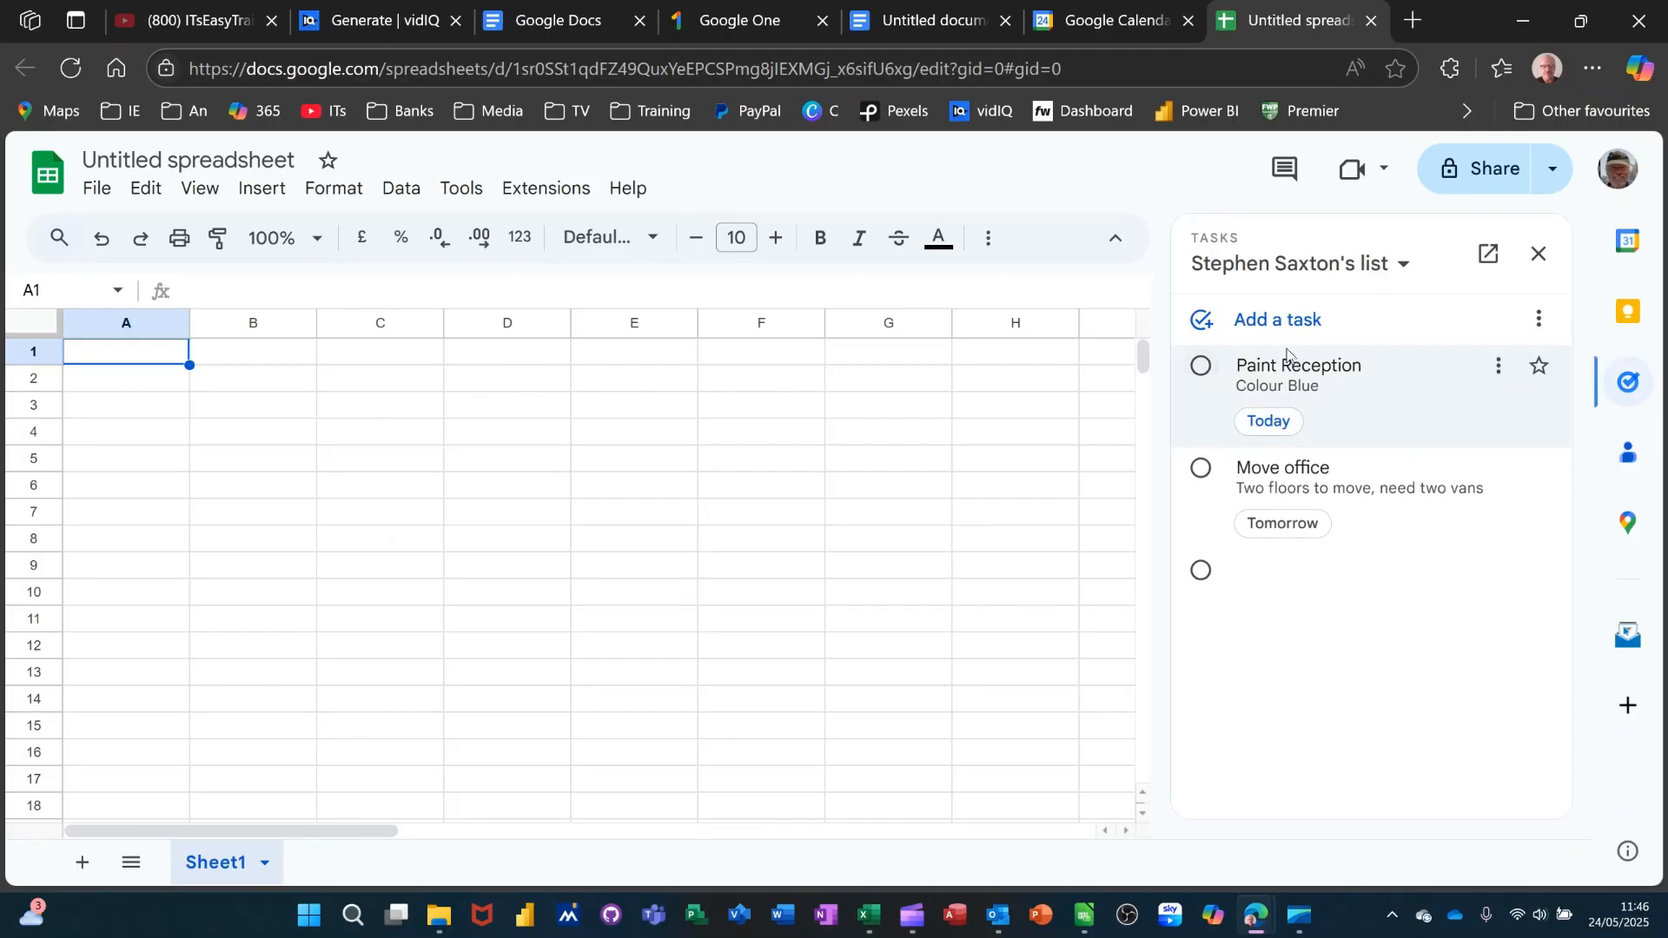
{"action": "left_click", "coordinate": [1267, 320]}
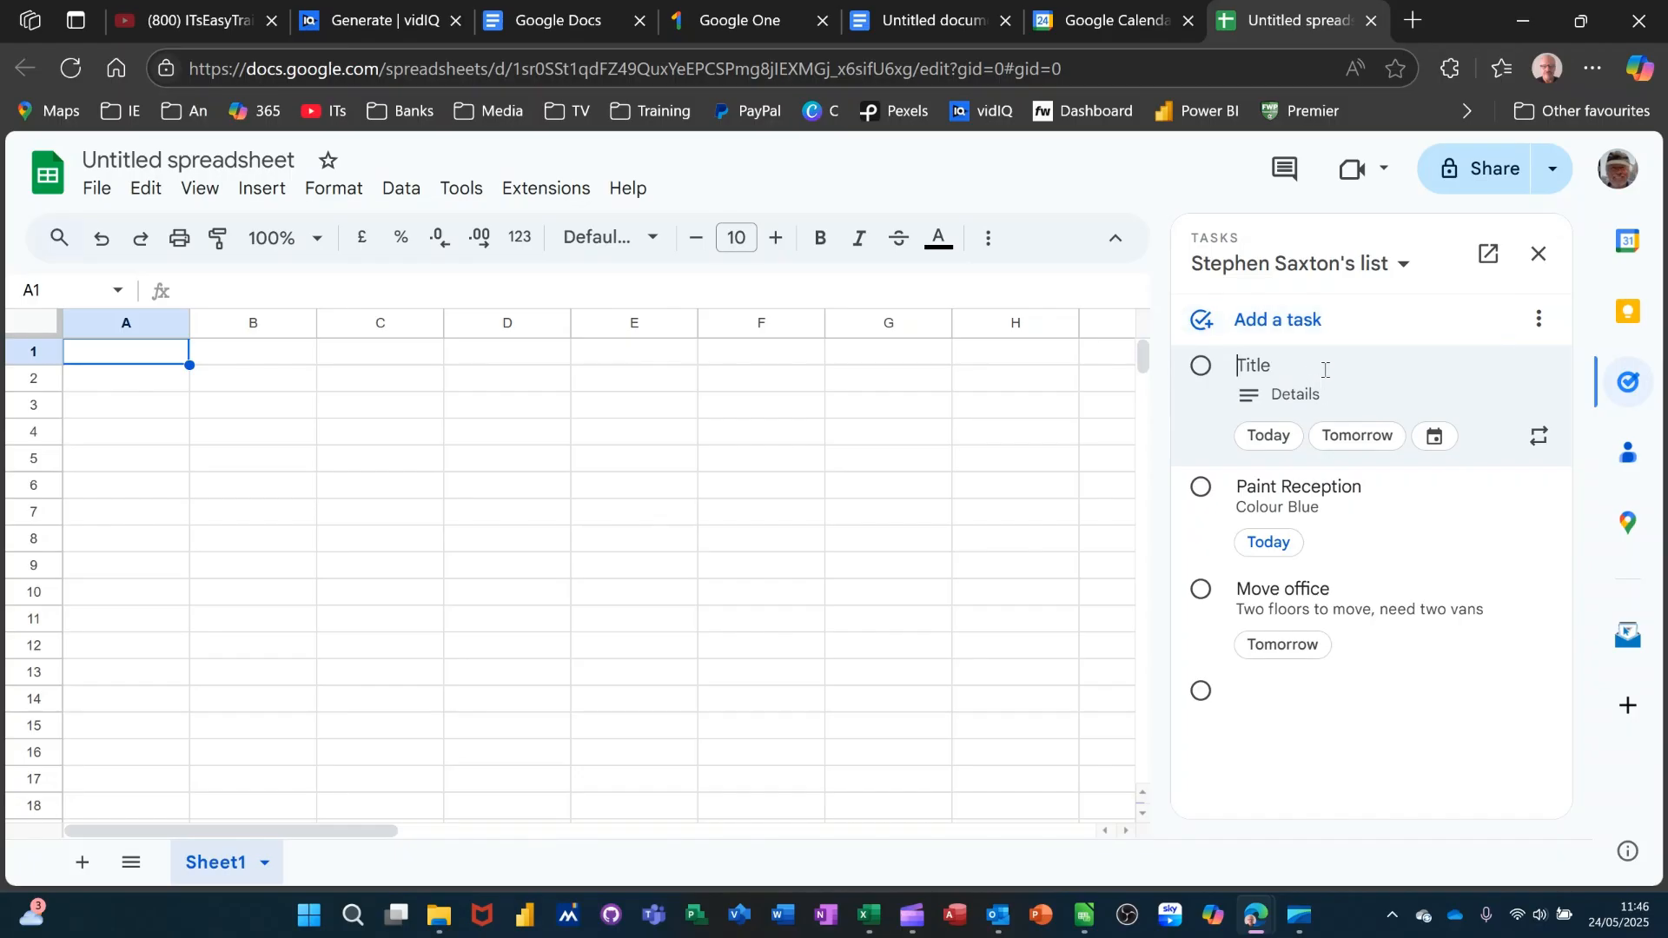
{"action": "type", "text": "Clean Pipes"}
{"action": "left_click", "coordinate": [1270, 436]}
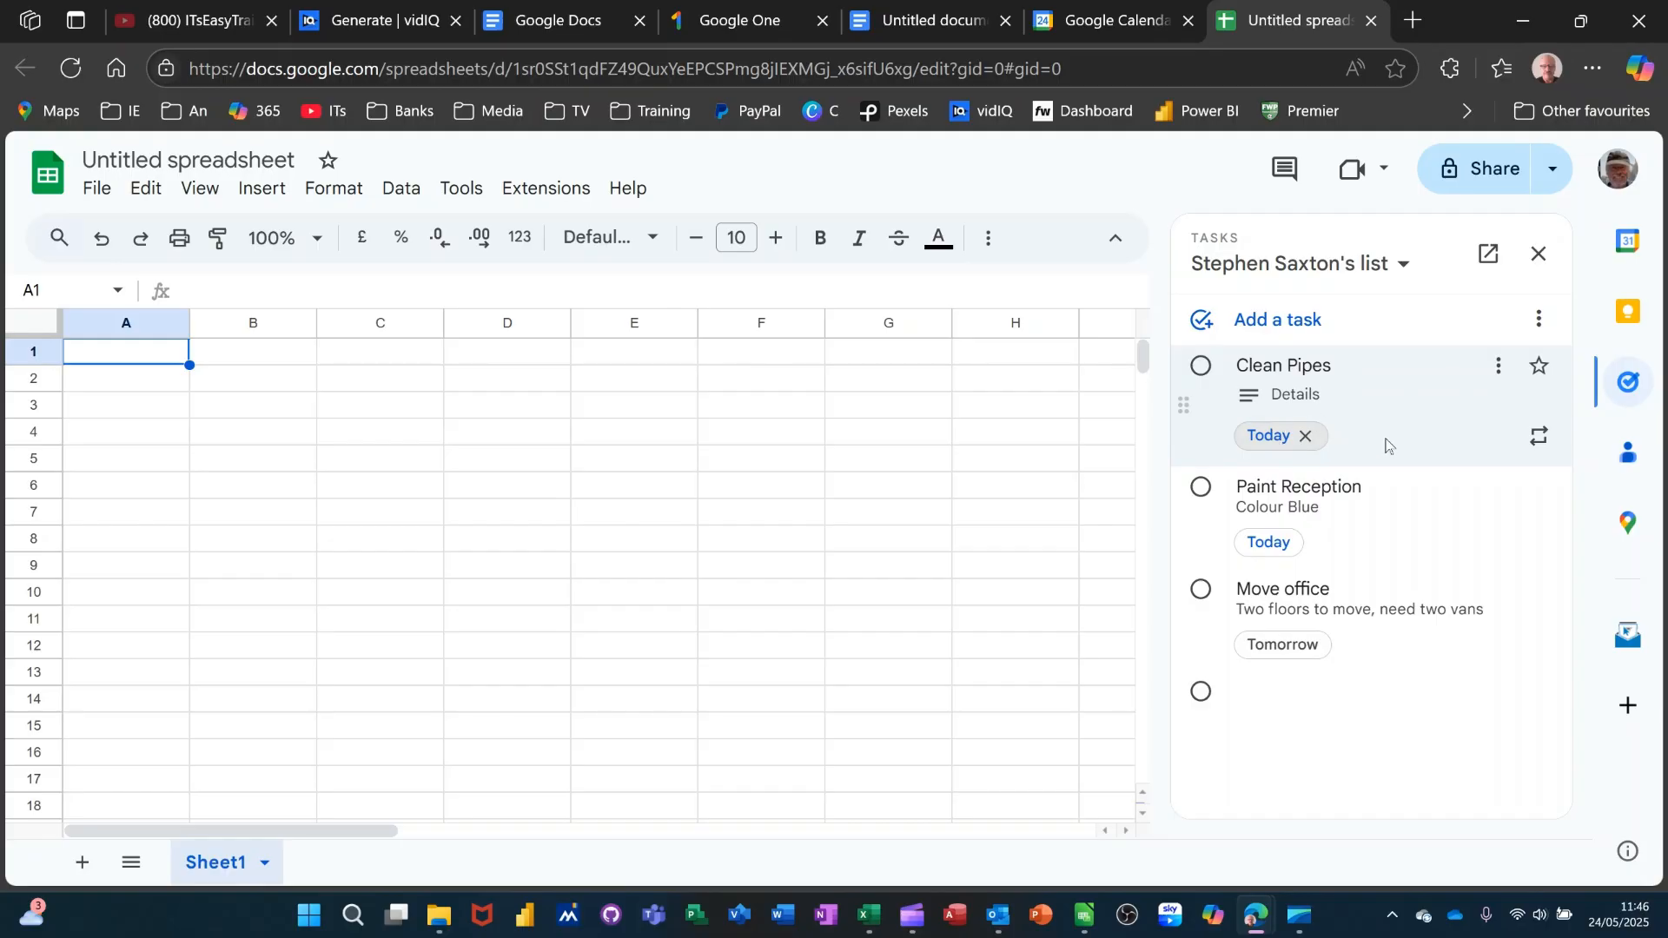
{"action": "left_click", "coordinate": [1307, 398]}
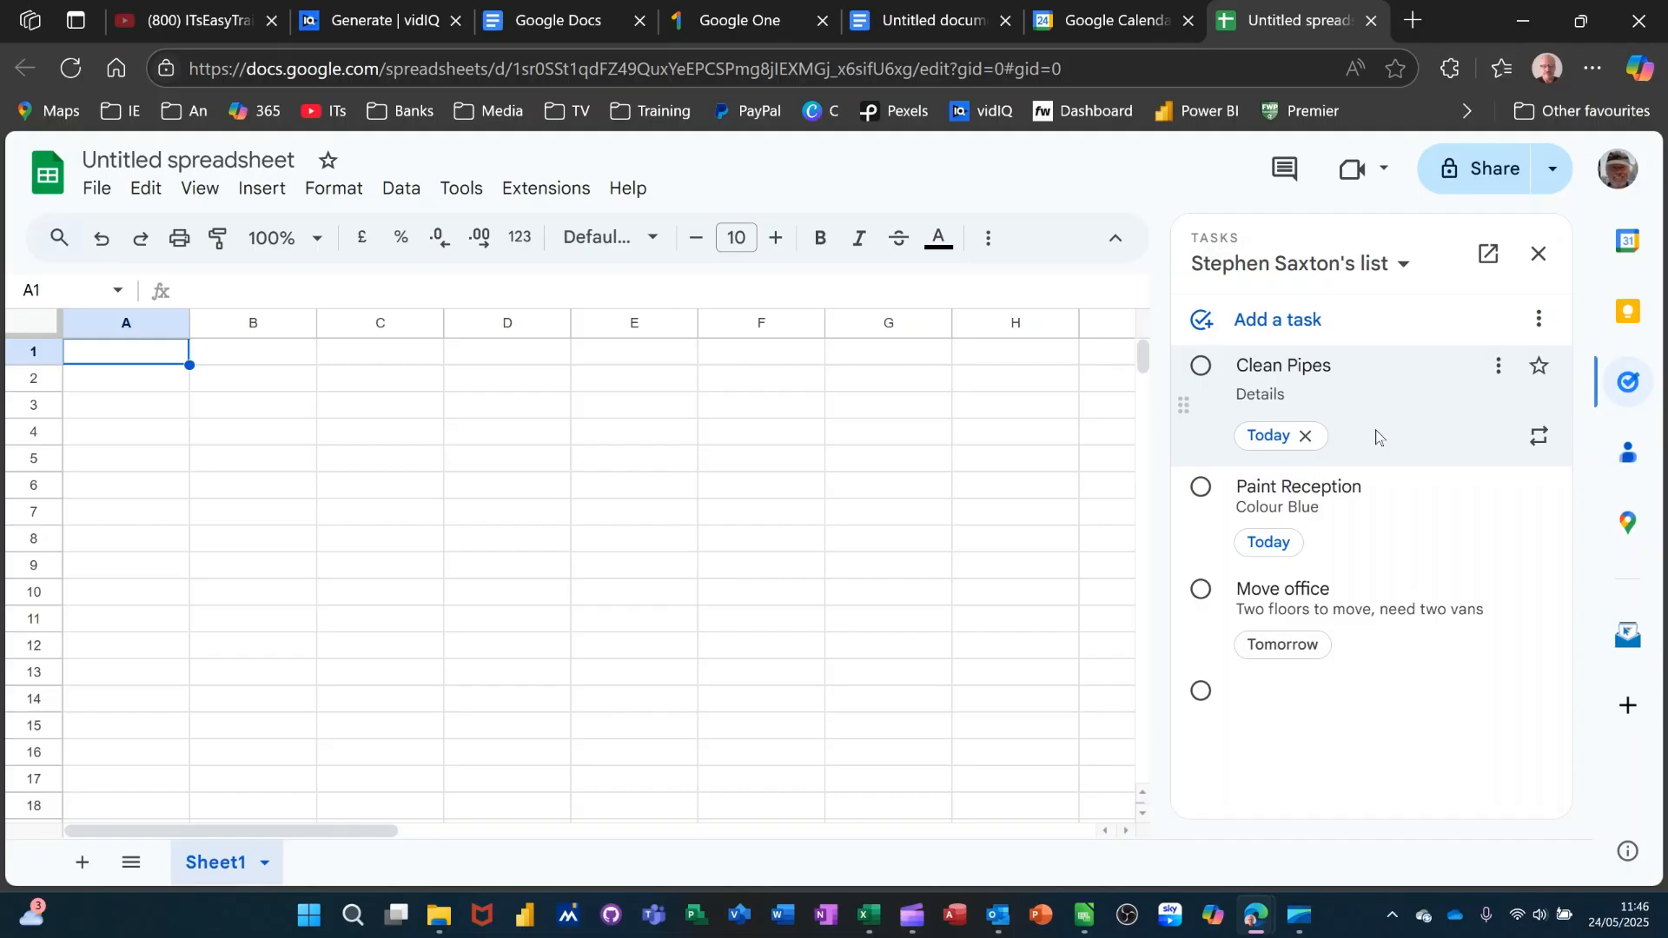
{"action": "type", "text": "Toilet pies"}
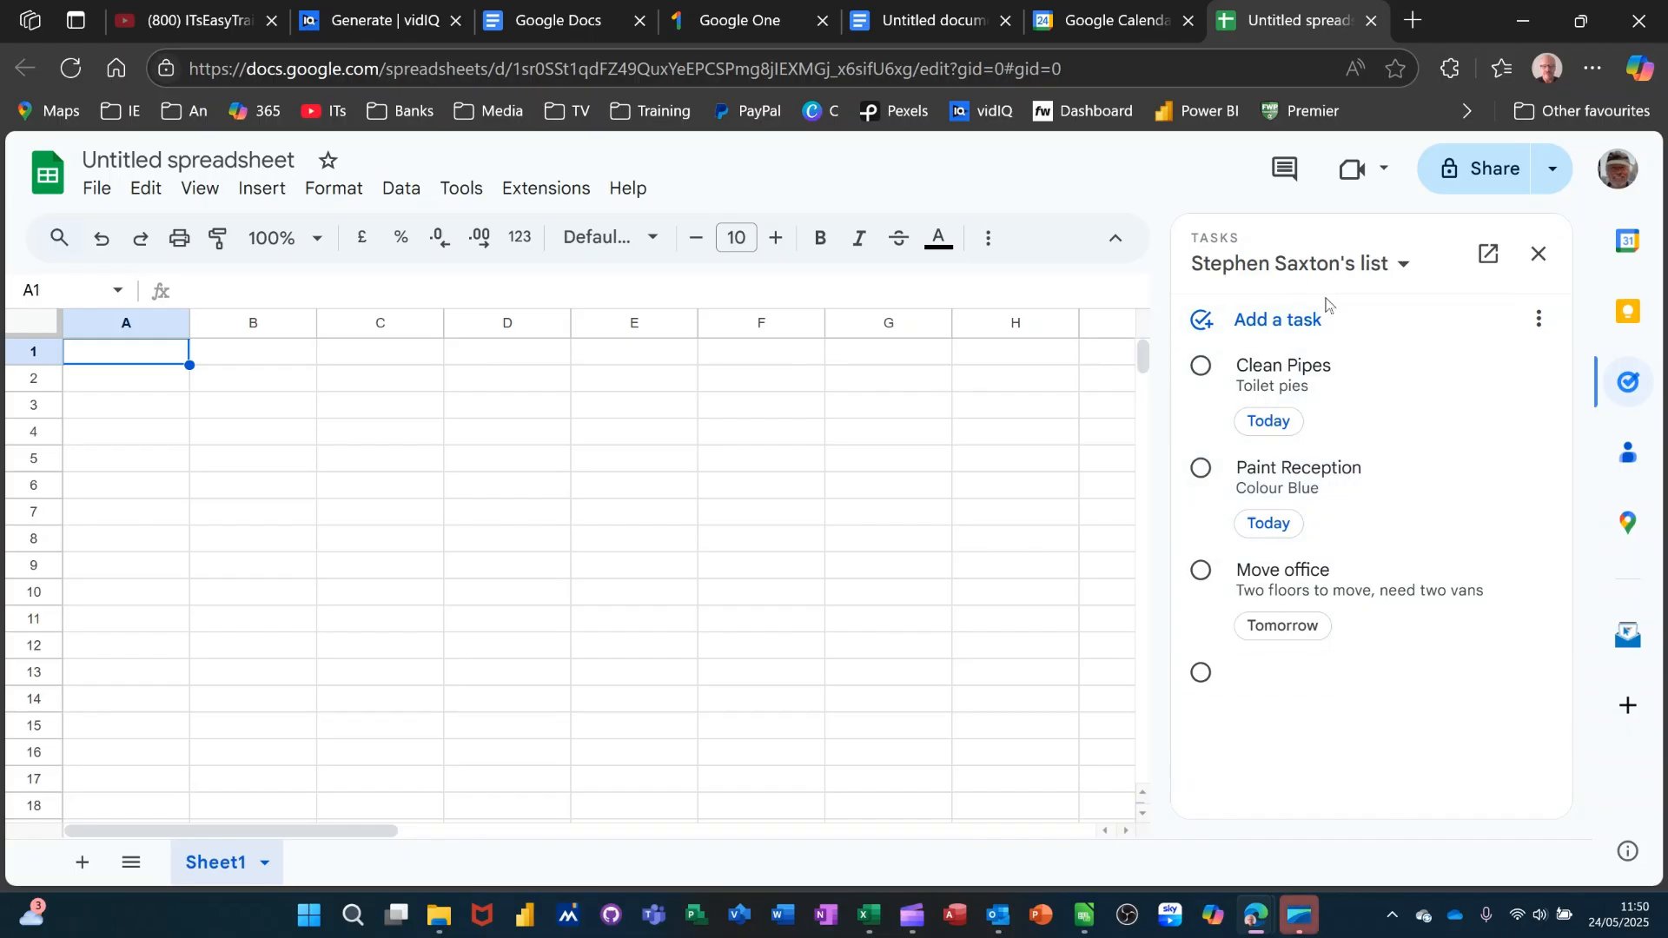
- Create a new task list named Events
{"action": "left_click", "coordinate": [1405, 267]}
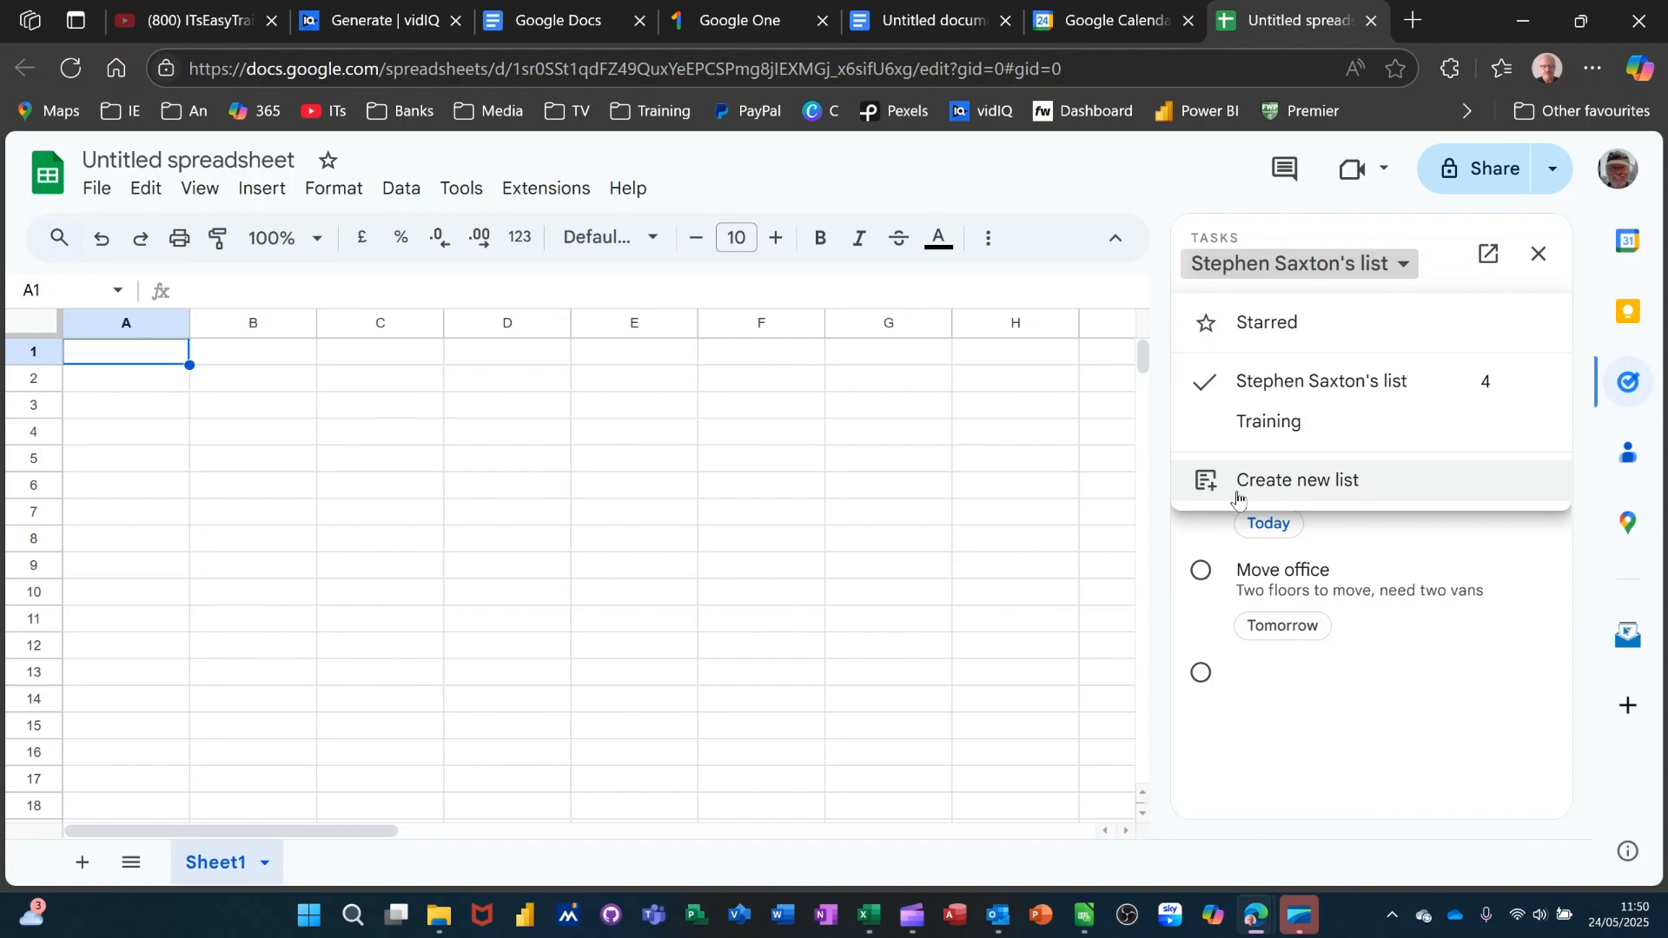
{"action": "left_click", "coordinate": [1308, 492]}
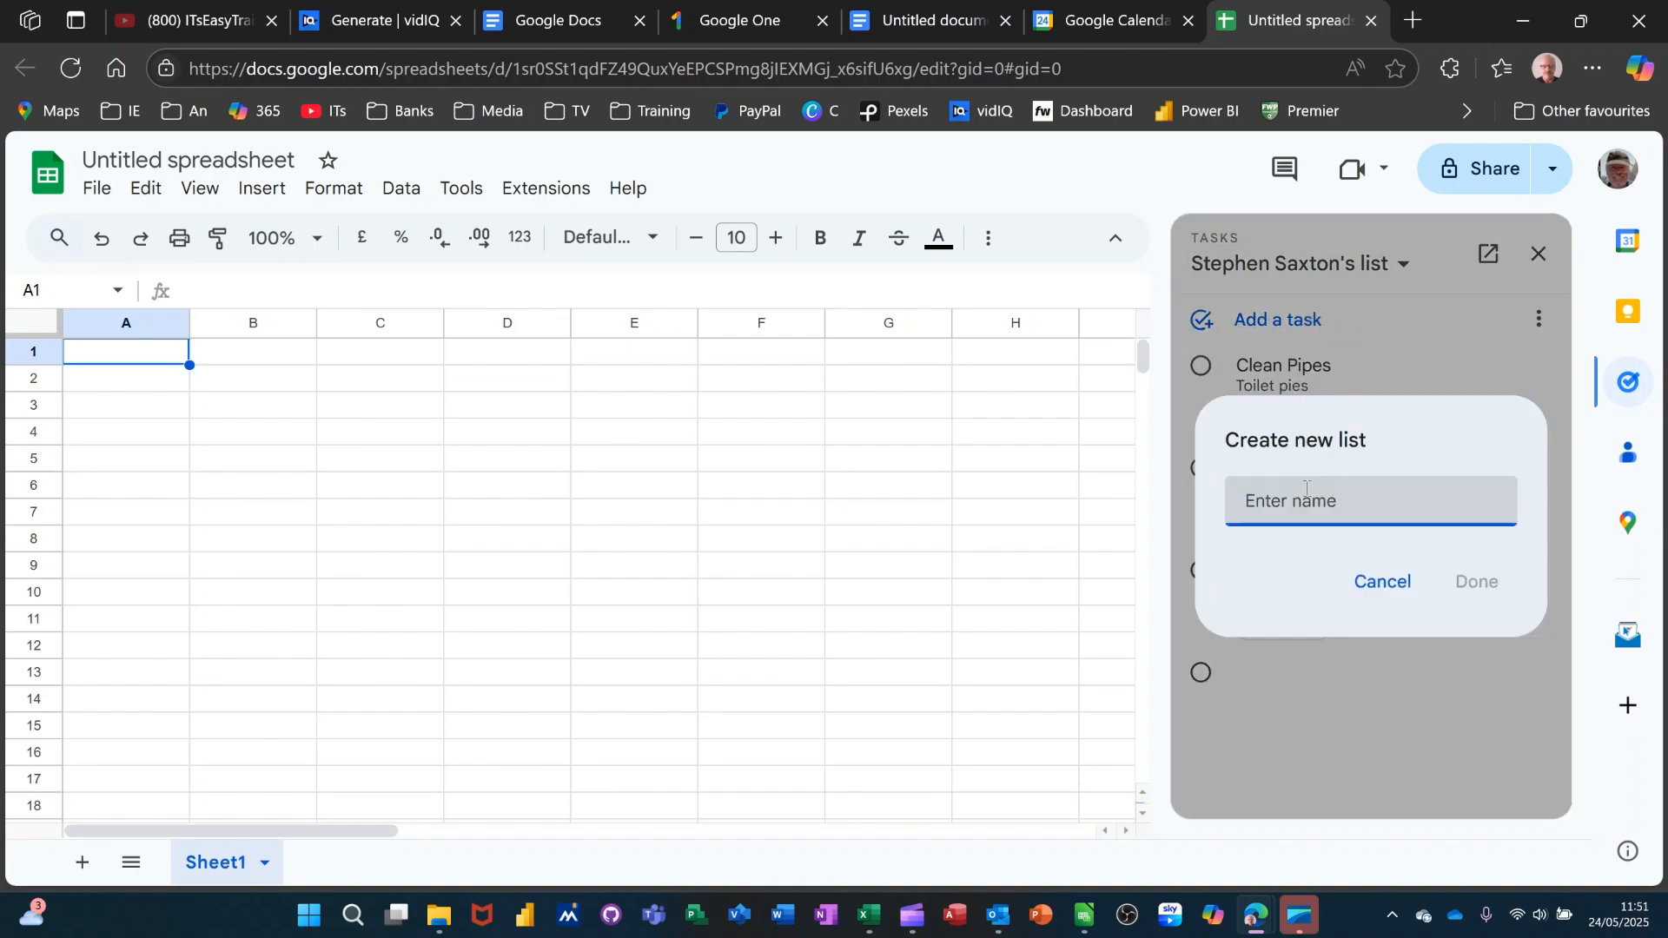
{"action": "type", "text": "E"}
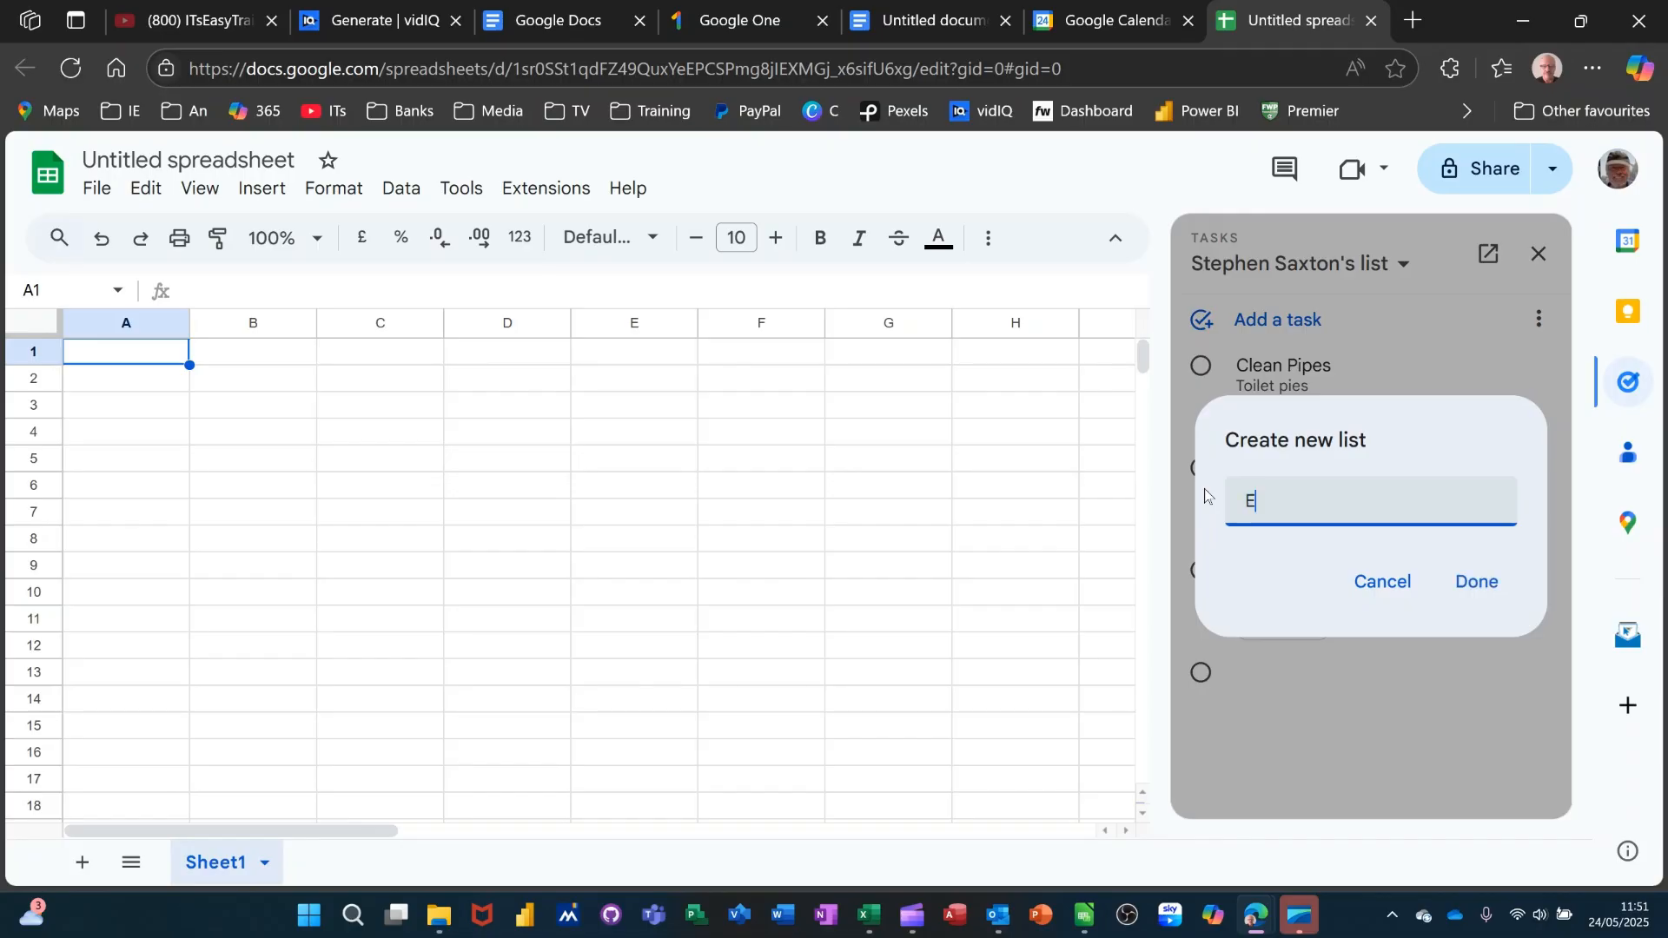
{"action": "type", "text": "vents"}
{"action": "left_click", "coordinate": [1476, 581]}
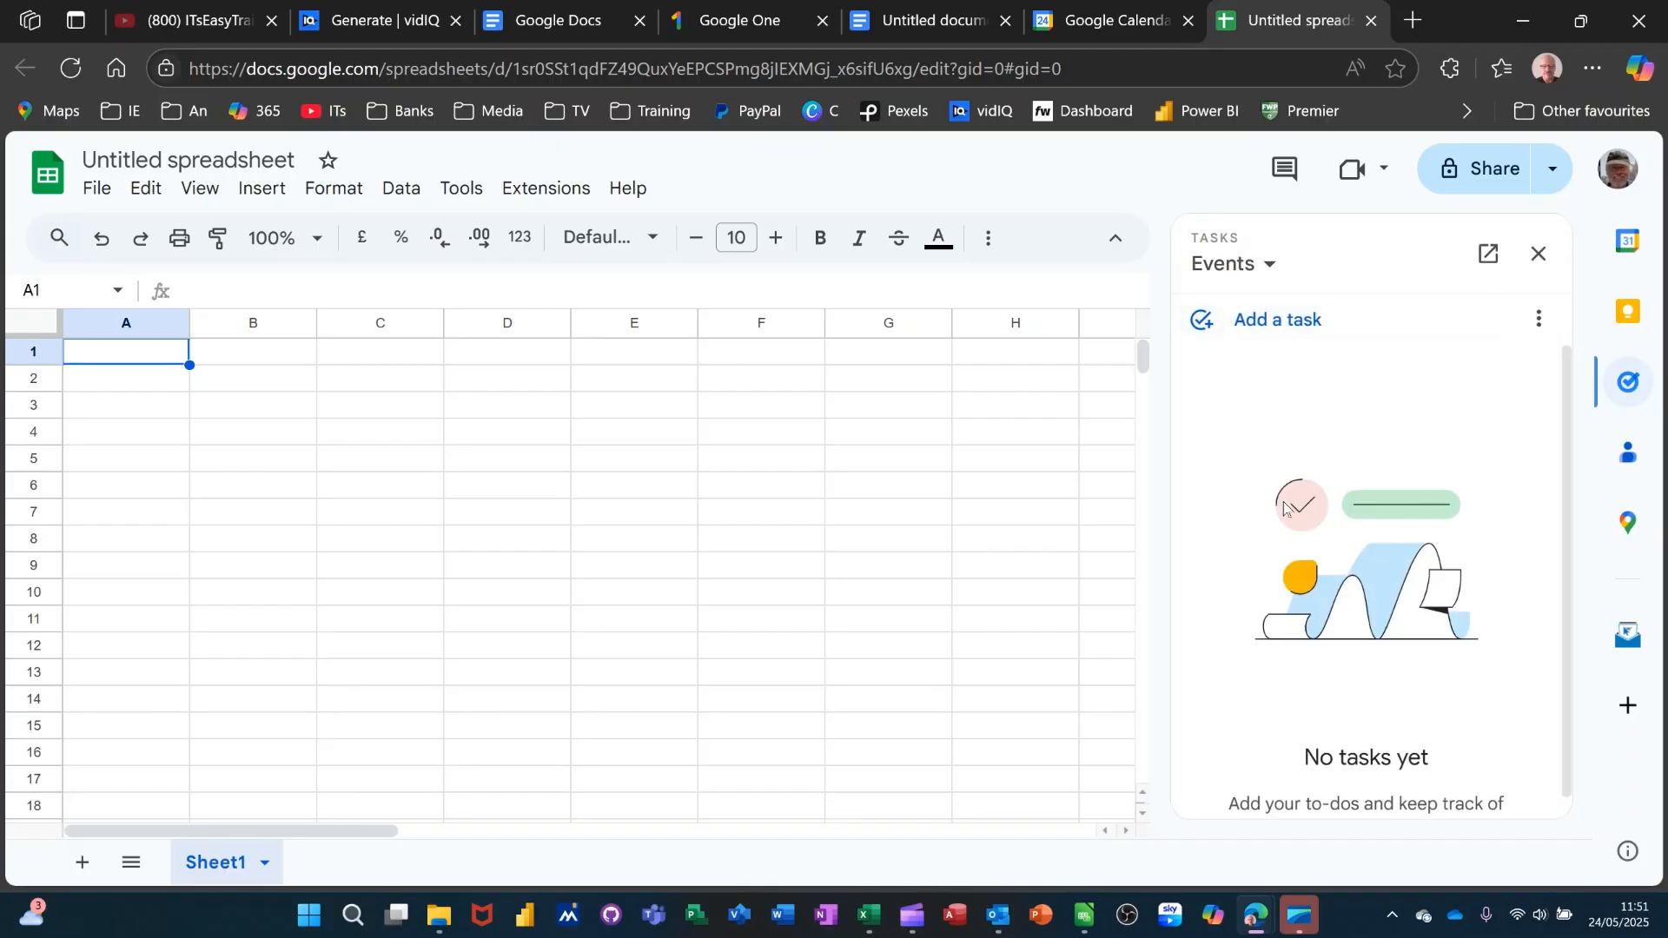
- Return to the personal task list and move the Clean Pipes task to the Events list
{"action": "left_click", "coordinate": [1276, 266]}
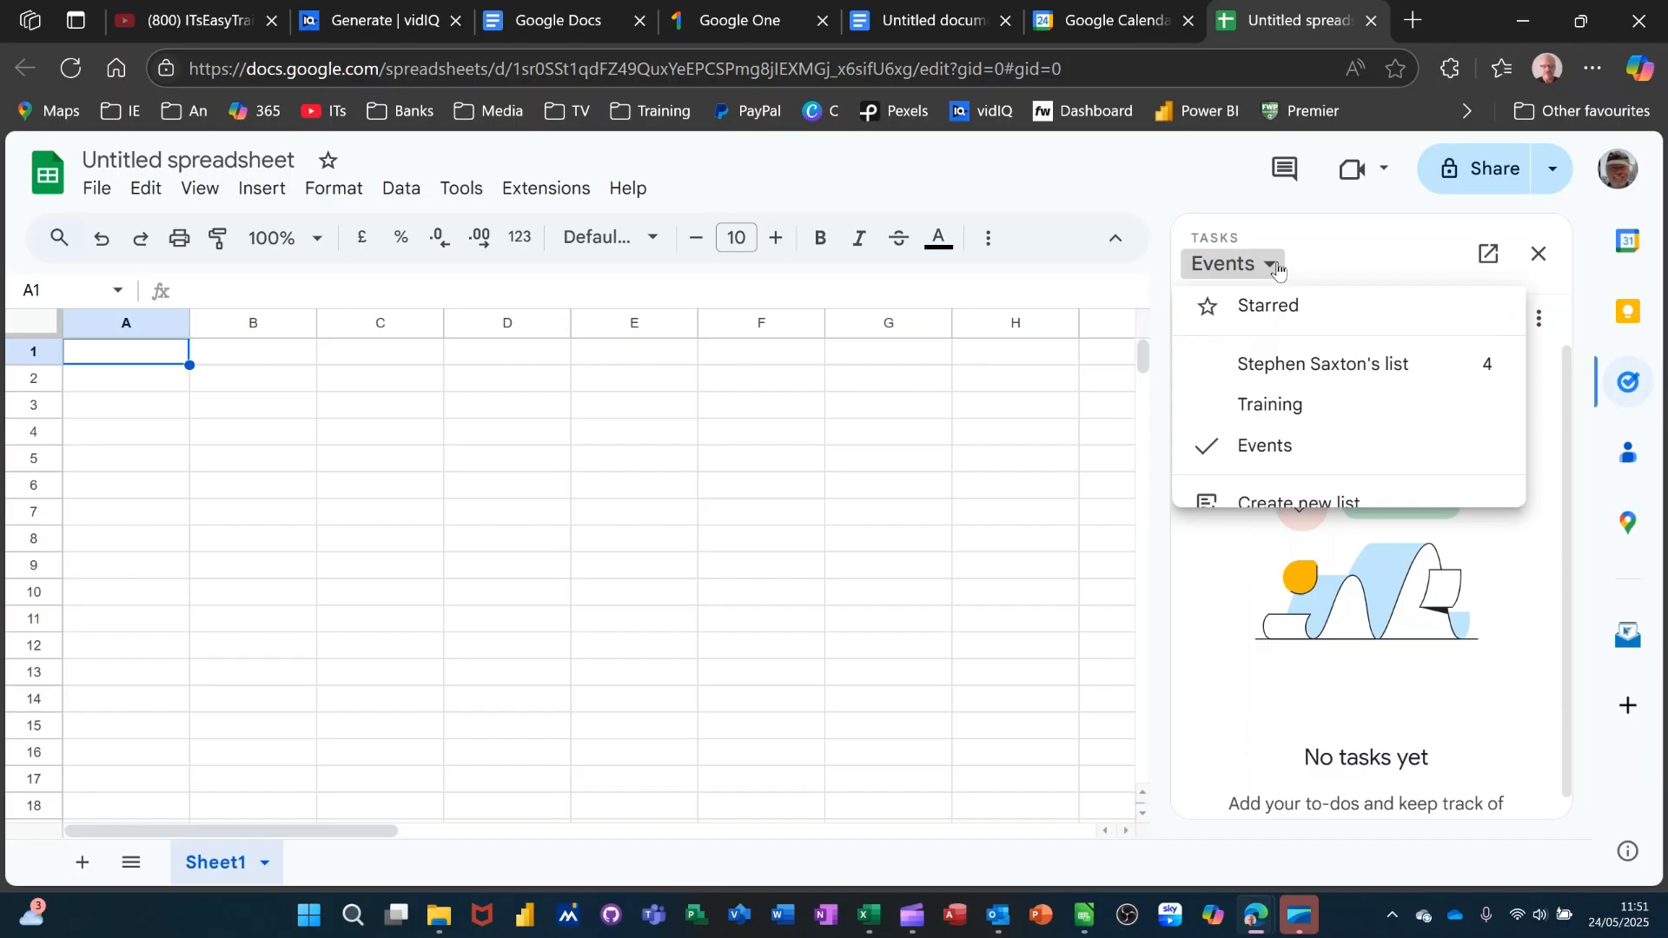
{"action": "left_click", "coordinate": [1280, 375]}
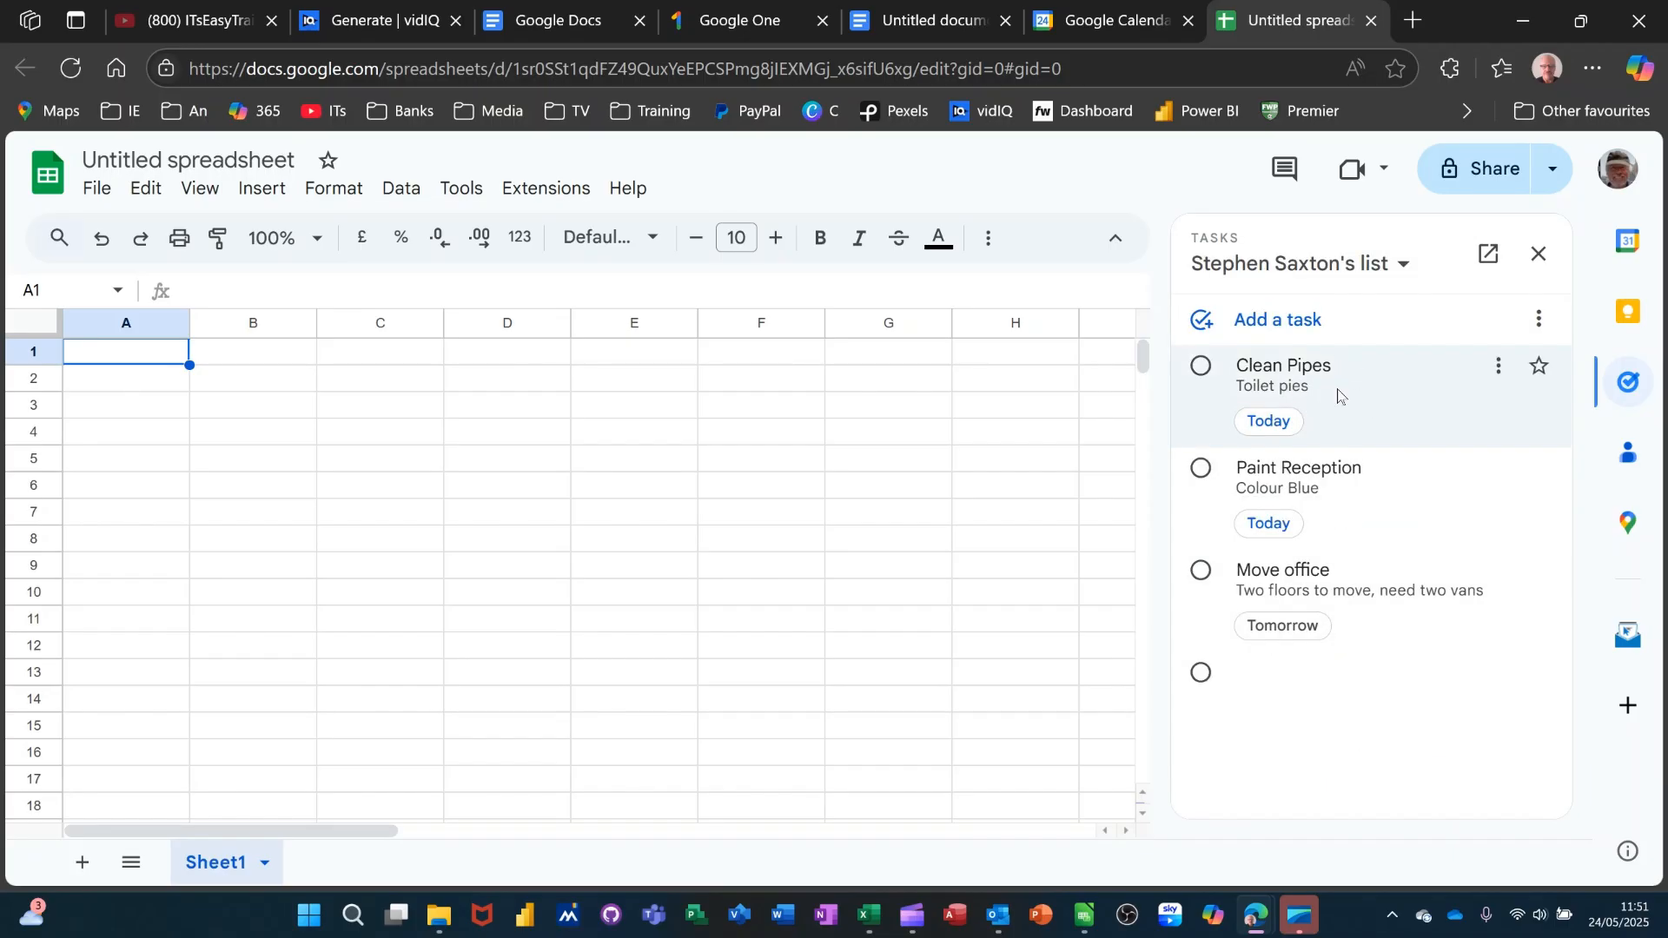
{"action": "left_click", "coordinate": [1498, 366]}
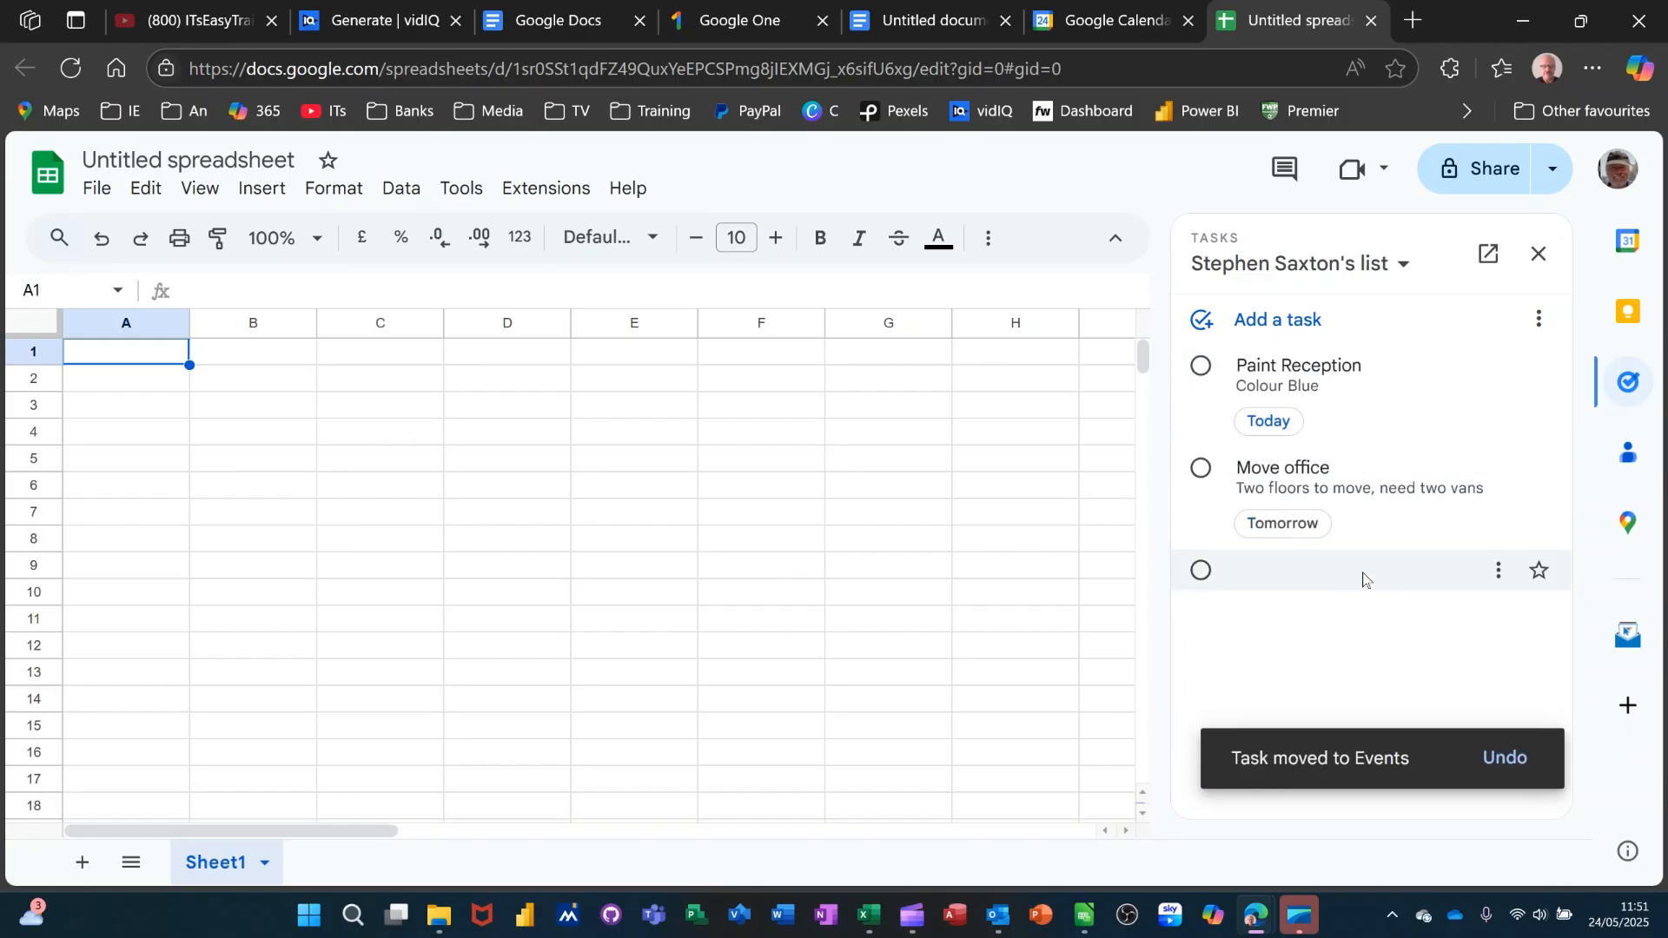
- Display the Events task list, examine the Clean Pipes task and its available options, and close the tasks
{"action": "left_click", "coordinate": [1404, 266]}
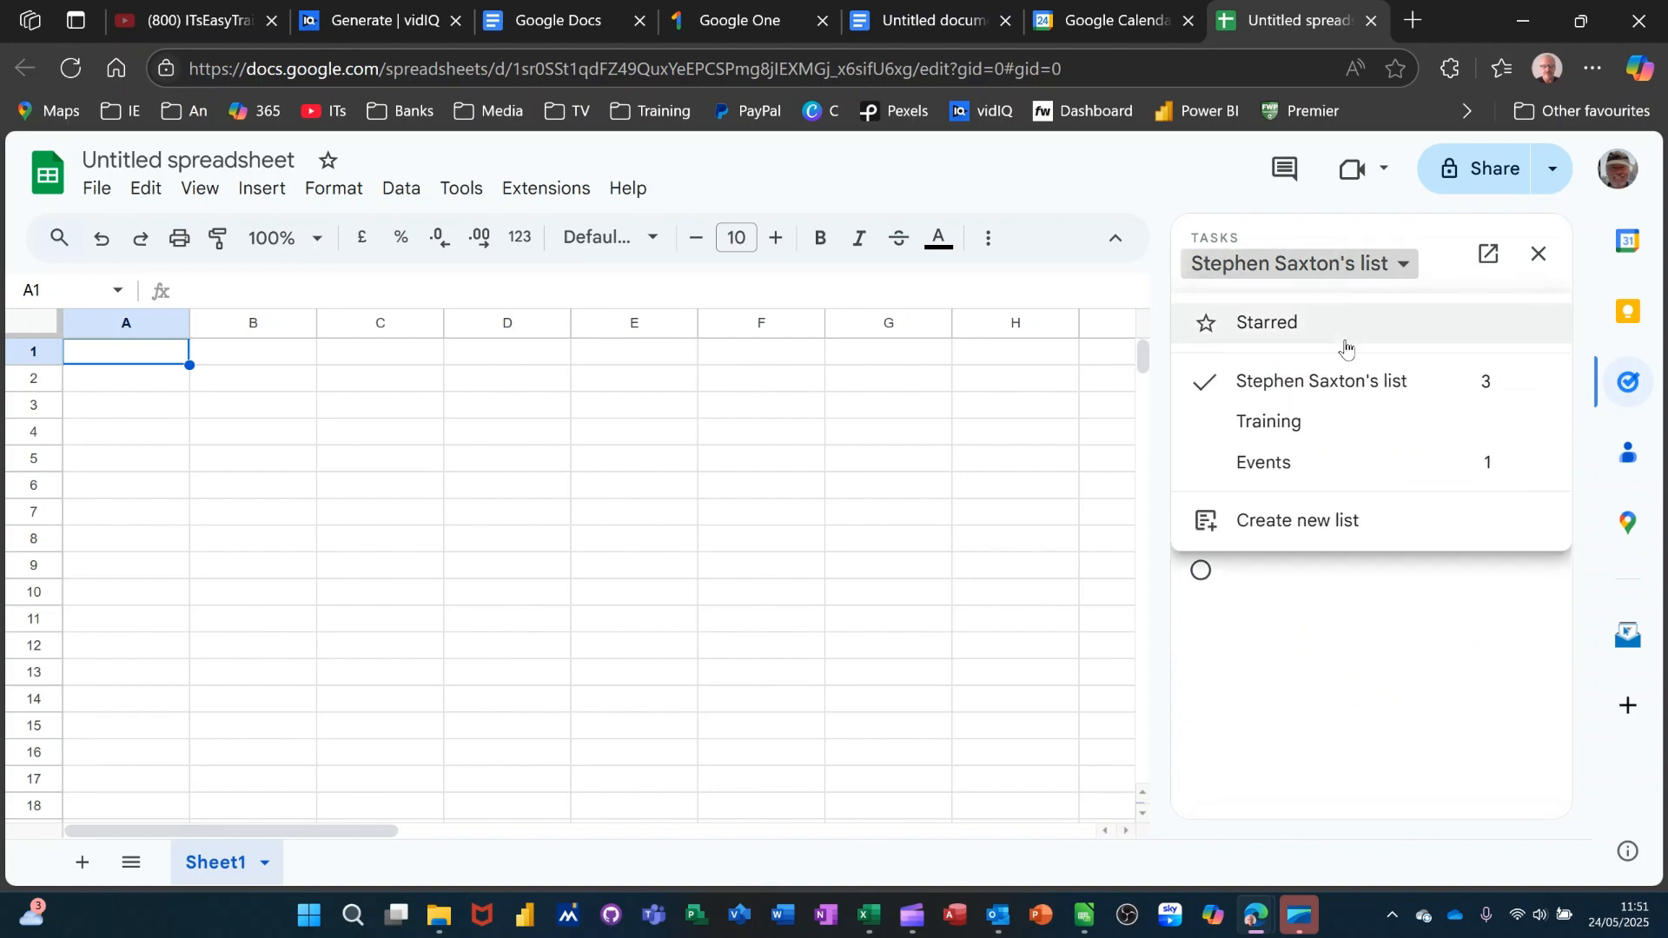
{"action": "left_click", "coordinate": [1295, 461]}
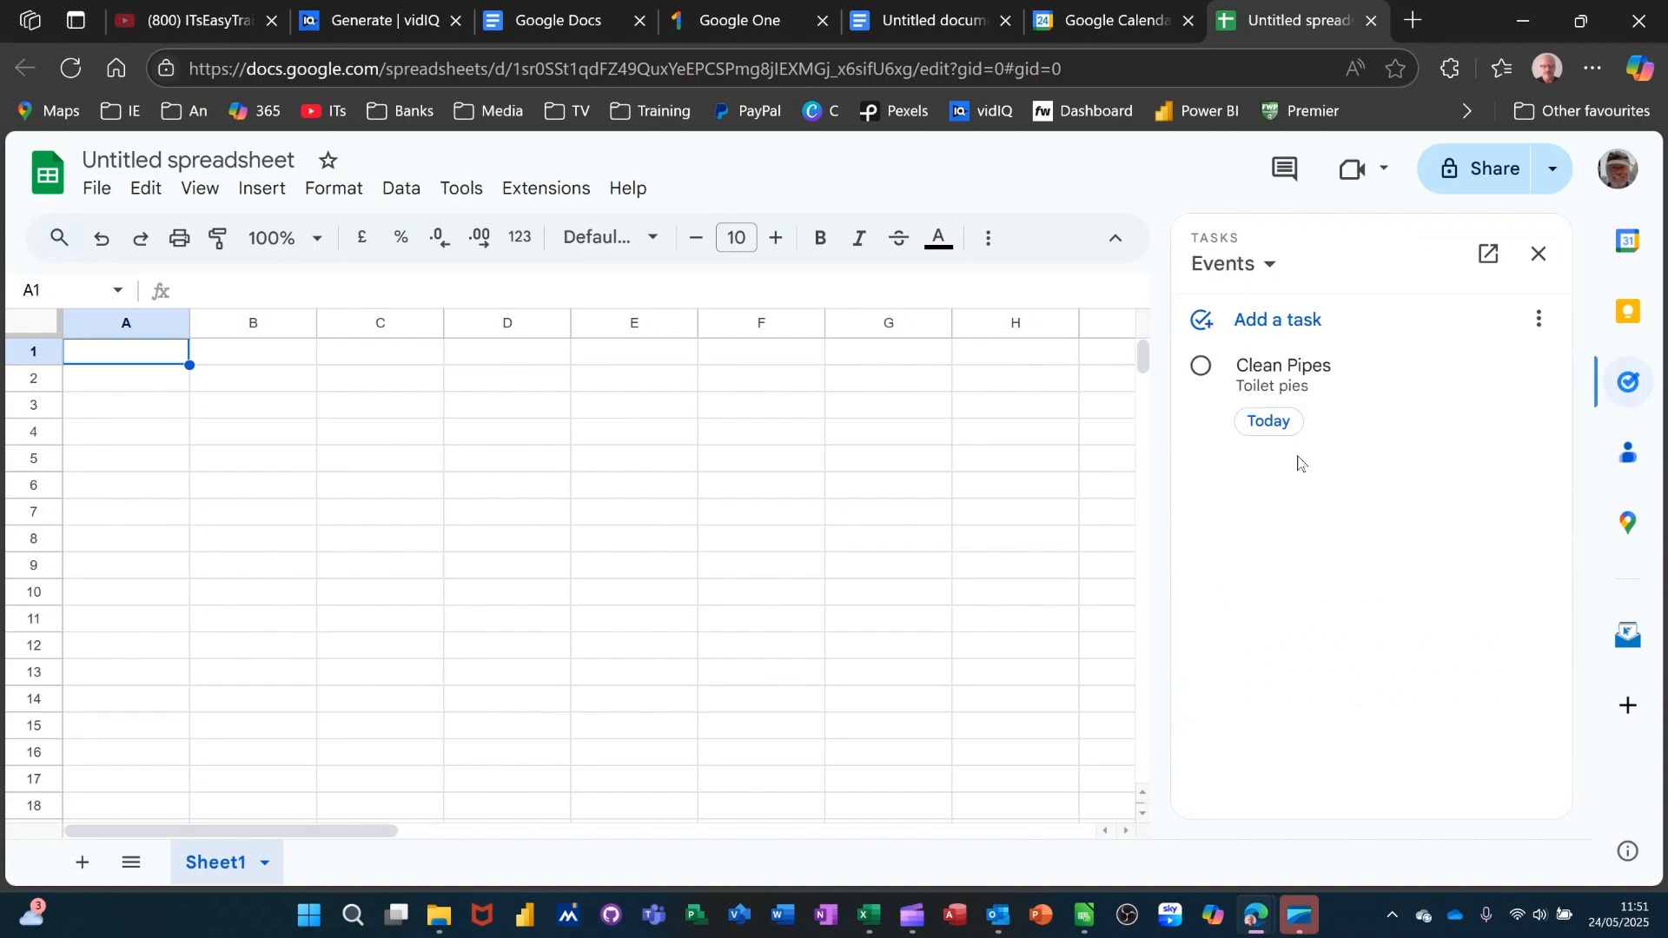
{"action": "left_click", "coordinate": [1355, 406]}
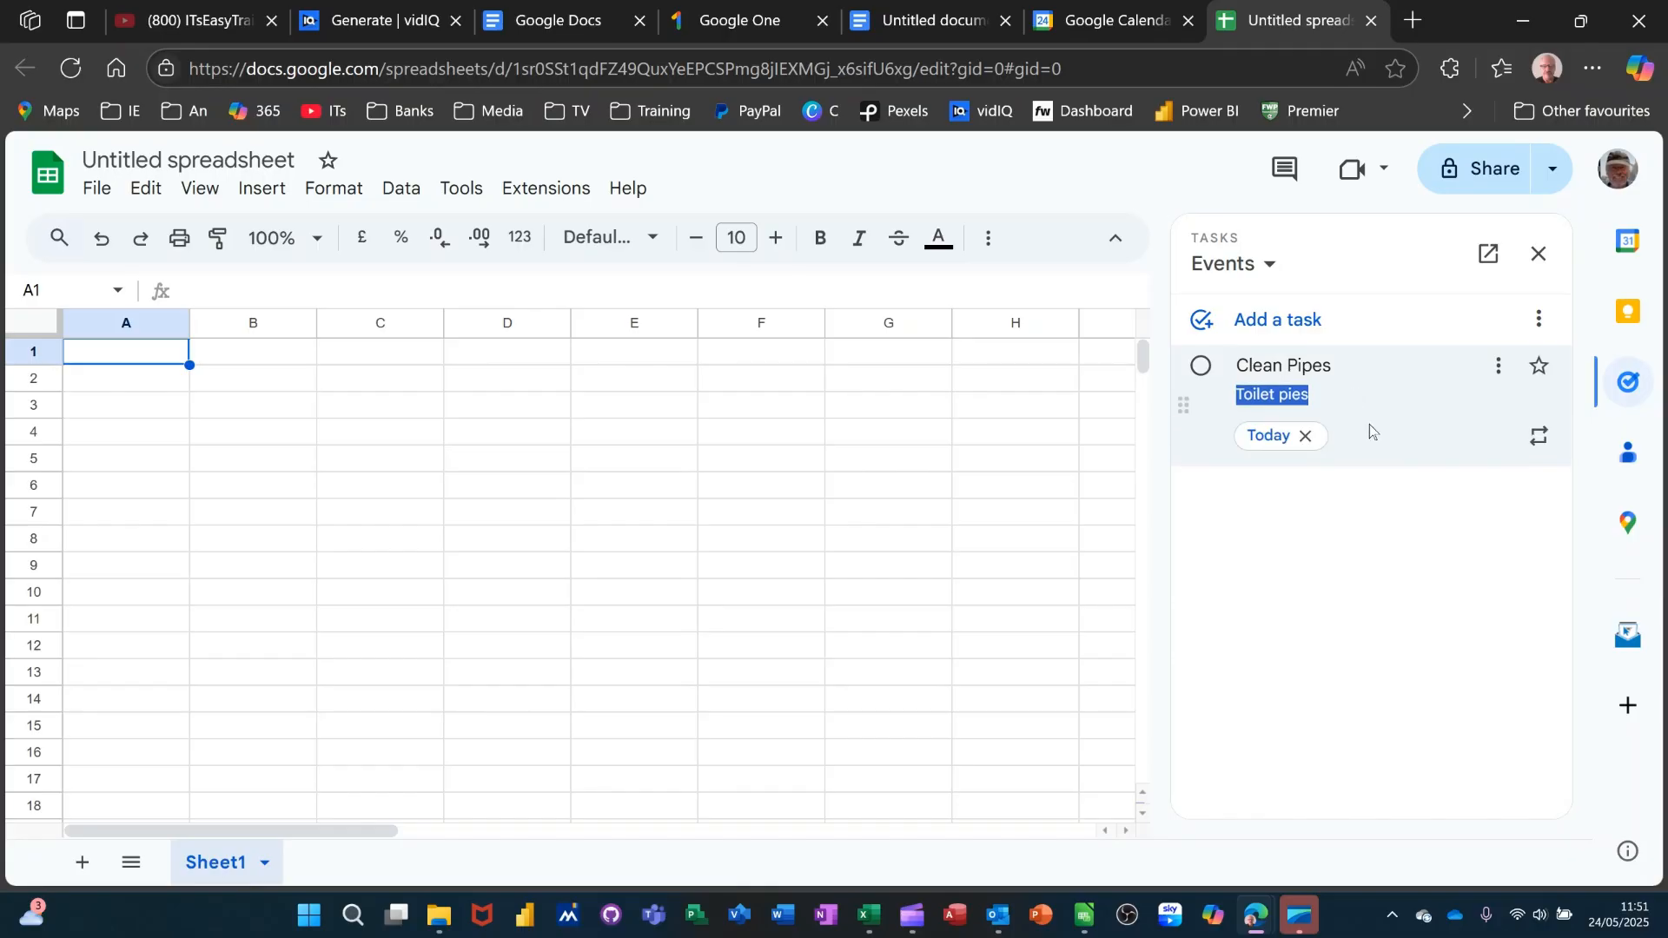
{"action": "left_click", "coordinate": [1428, 391]}
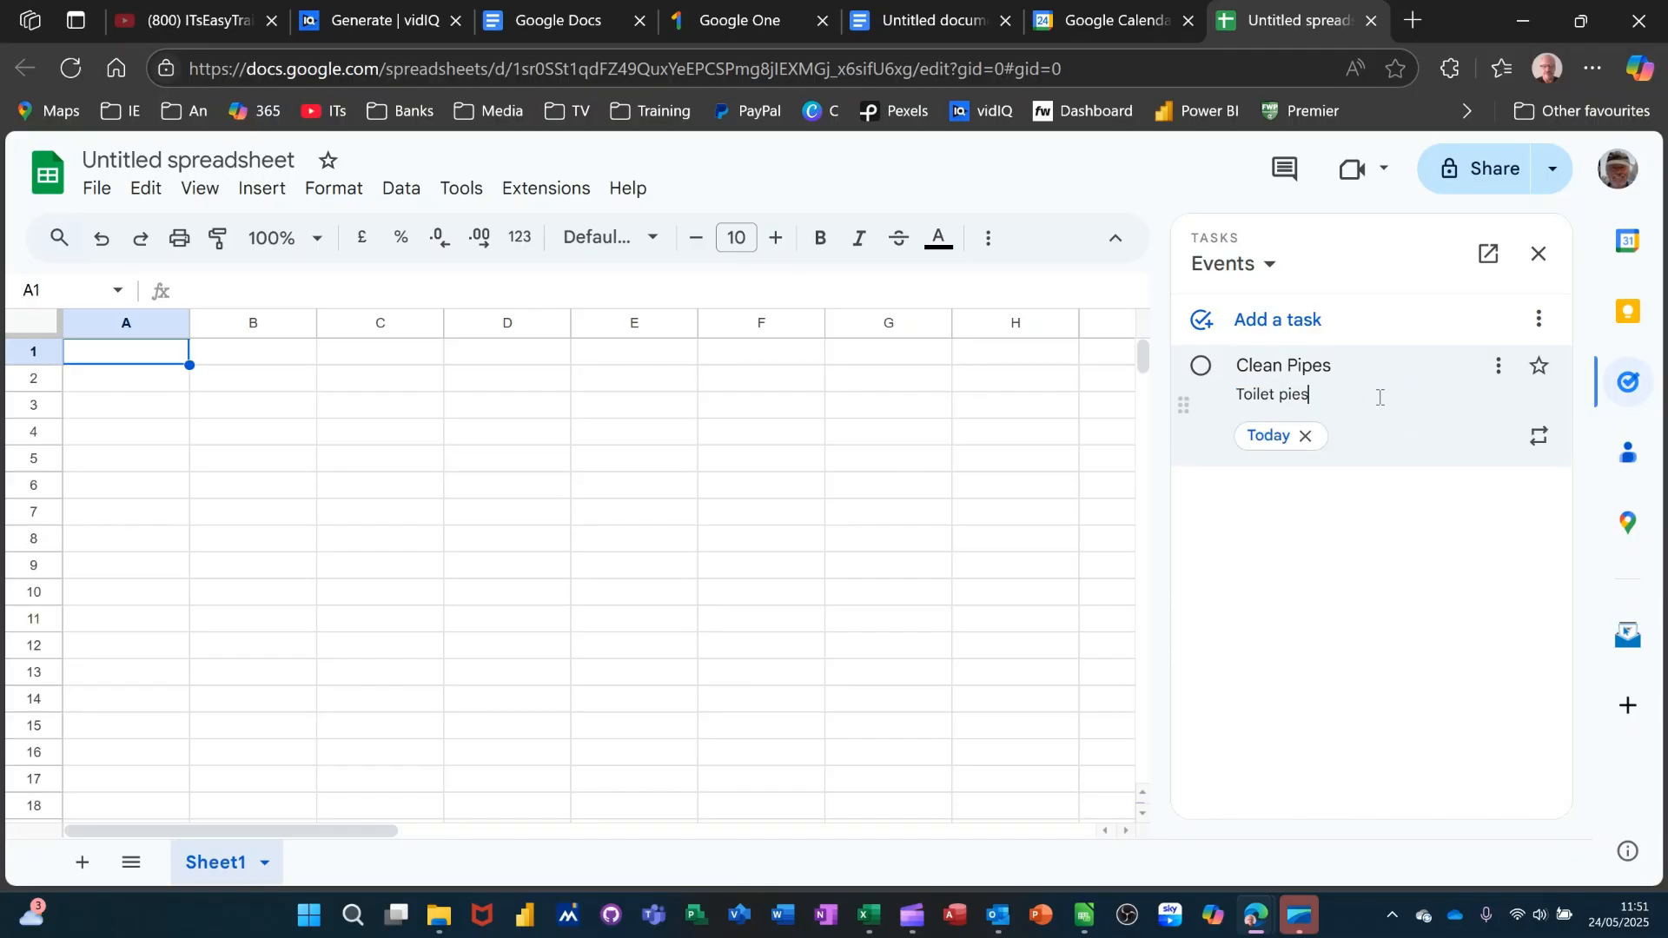
{"action": "left_click", "coordinate": [1498, 366]}
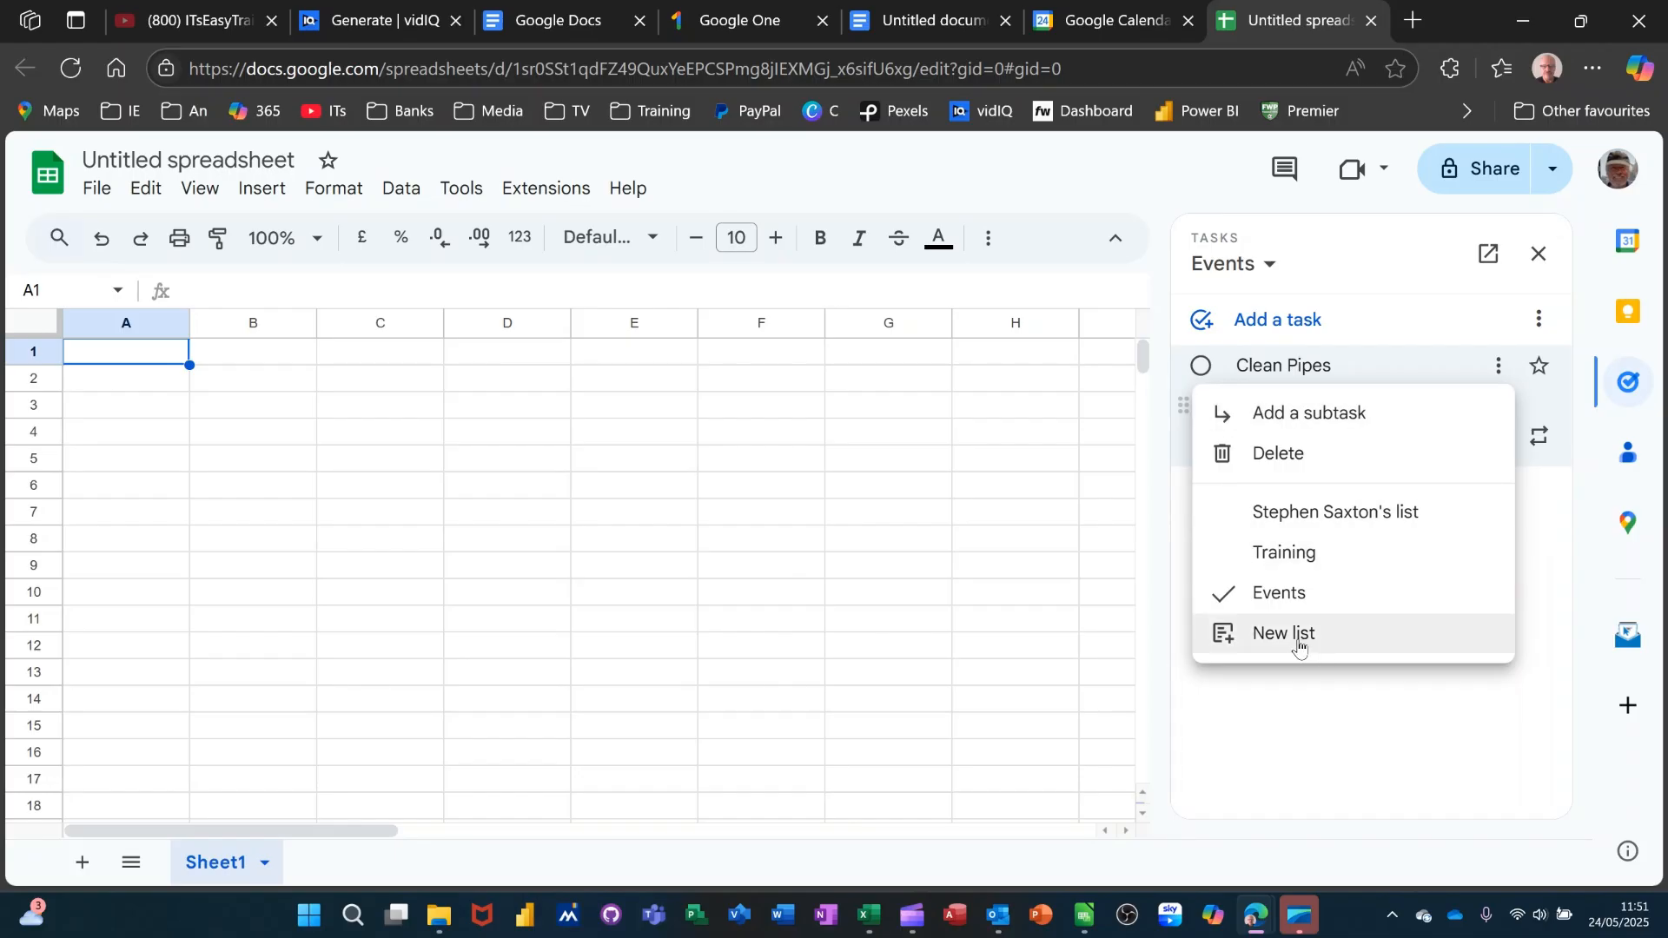
{"action": "left_click", "coordinate": [1277, 708]}
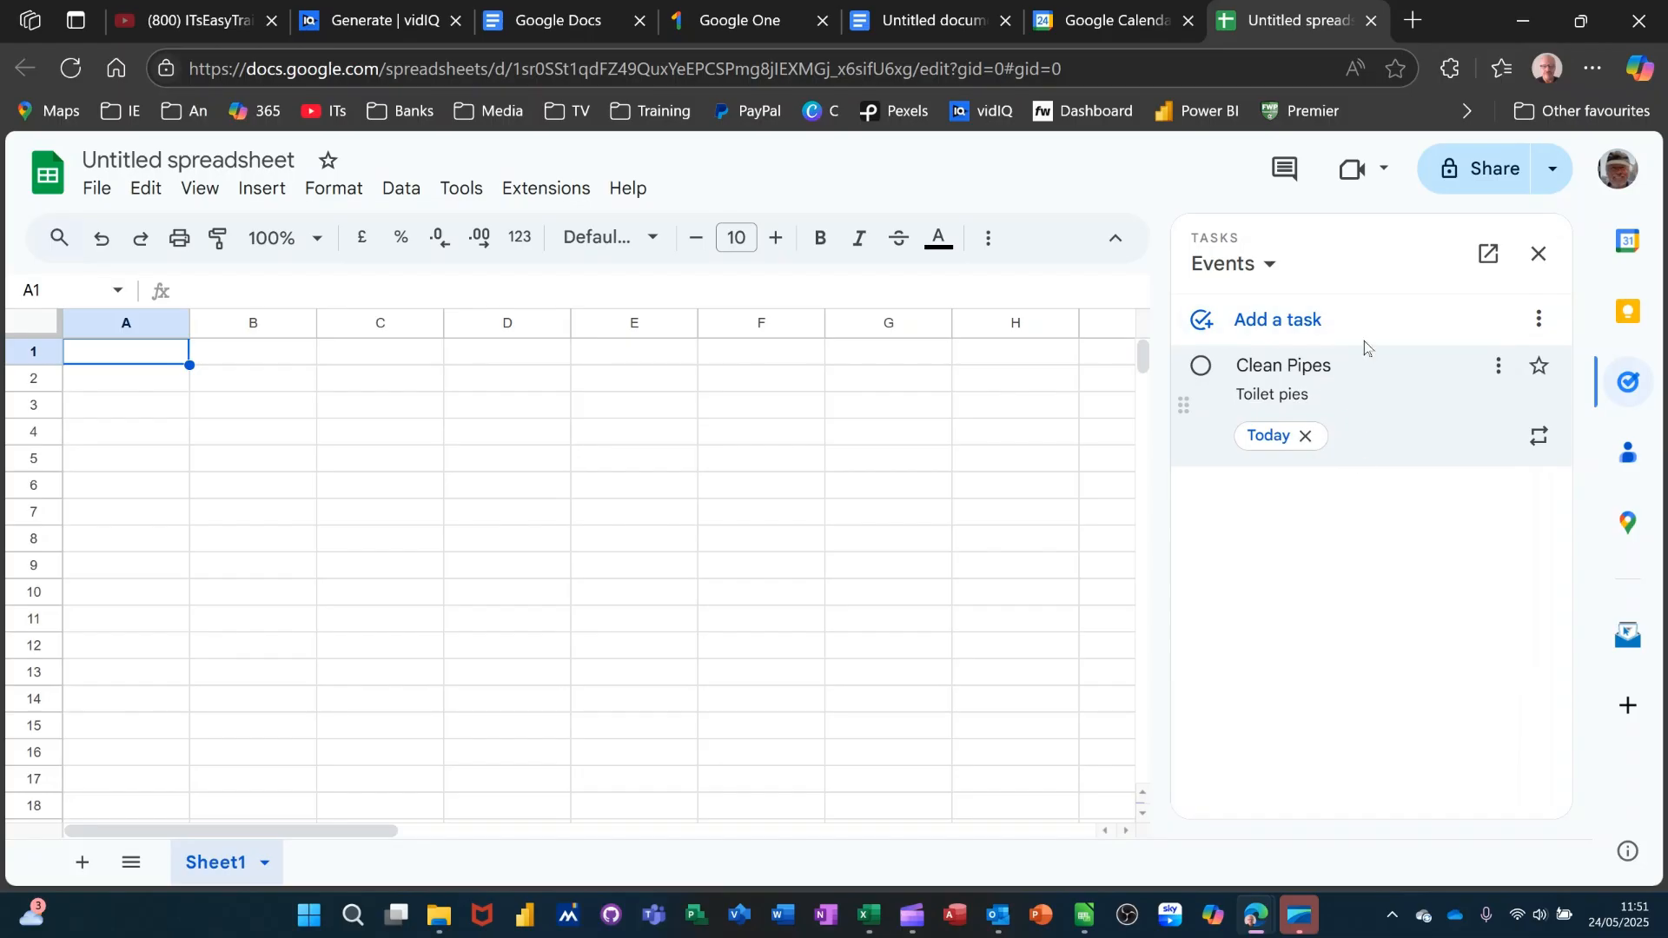
{"action": "left_click", "coordinate": [1539, 254]}
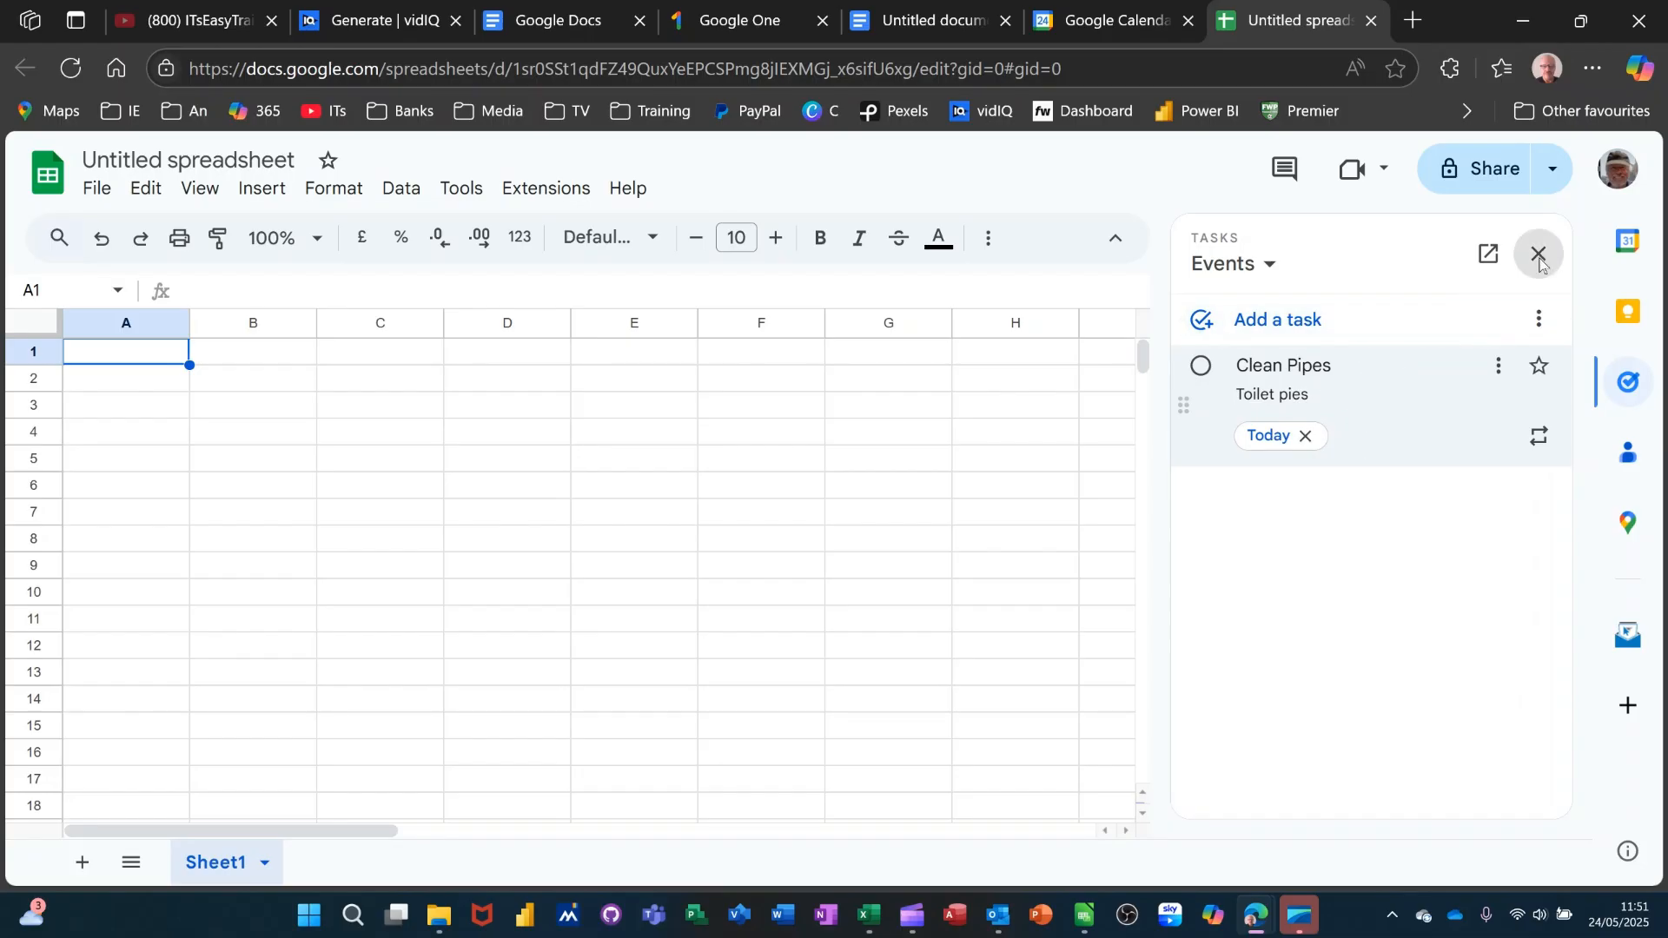
- Open the calendar beside the spreadsheet, check the days from 24 to 26 May for tasks and events, and close it
{"action": "left_click", "coordinate": [1616, 253]}
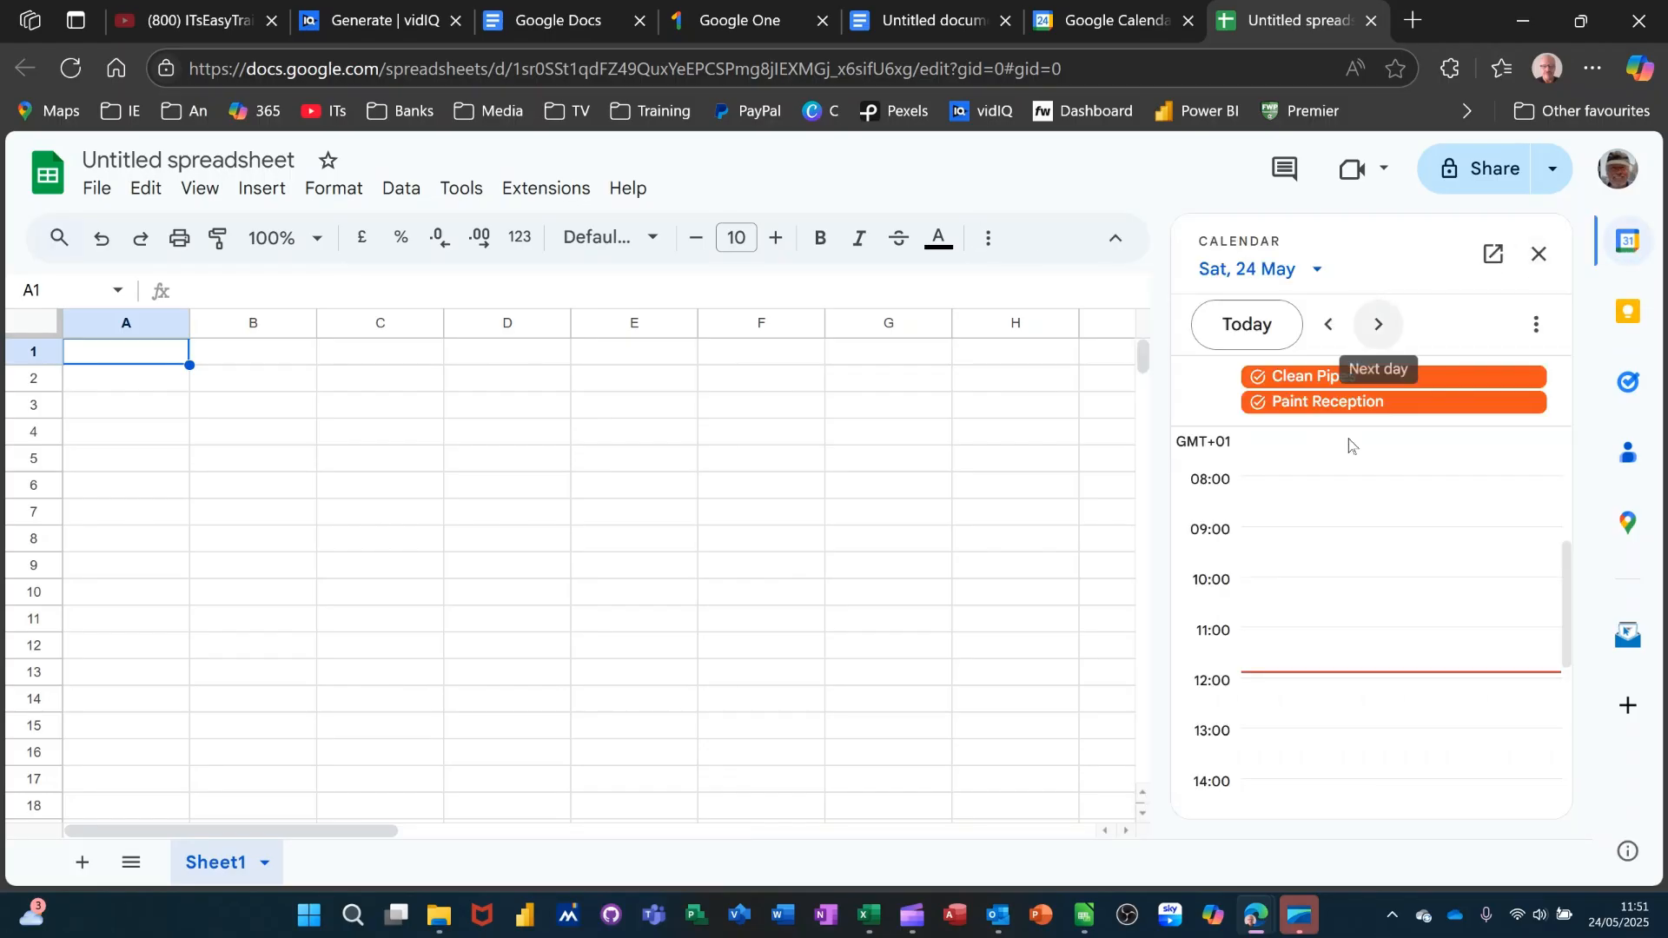
{"action": "left_click", "coordinate": [1381, 330]}
{"action": "left_click", "coordinate": [1379, 329]}
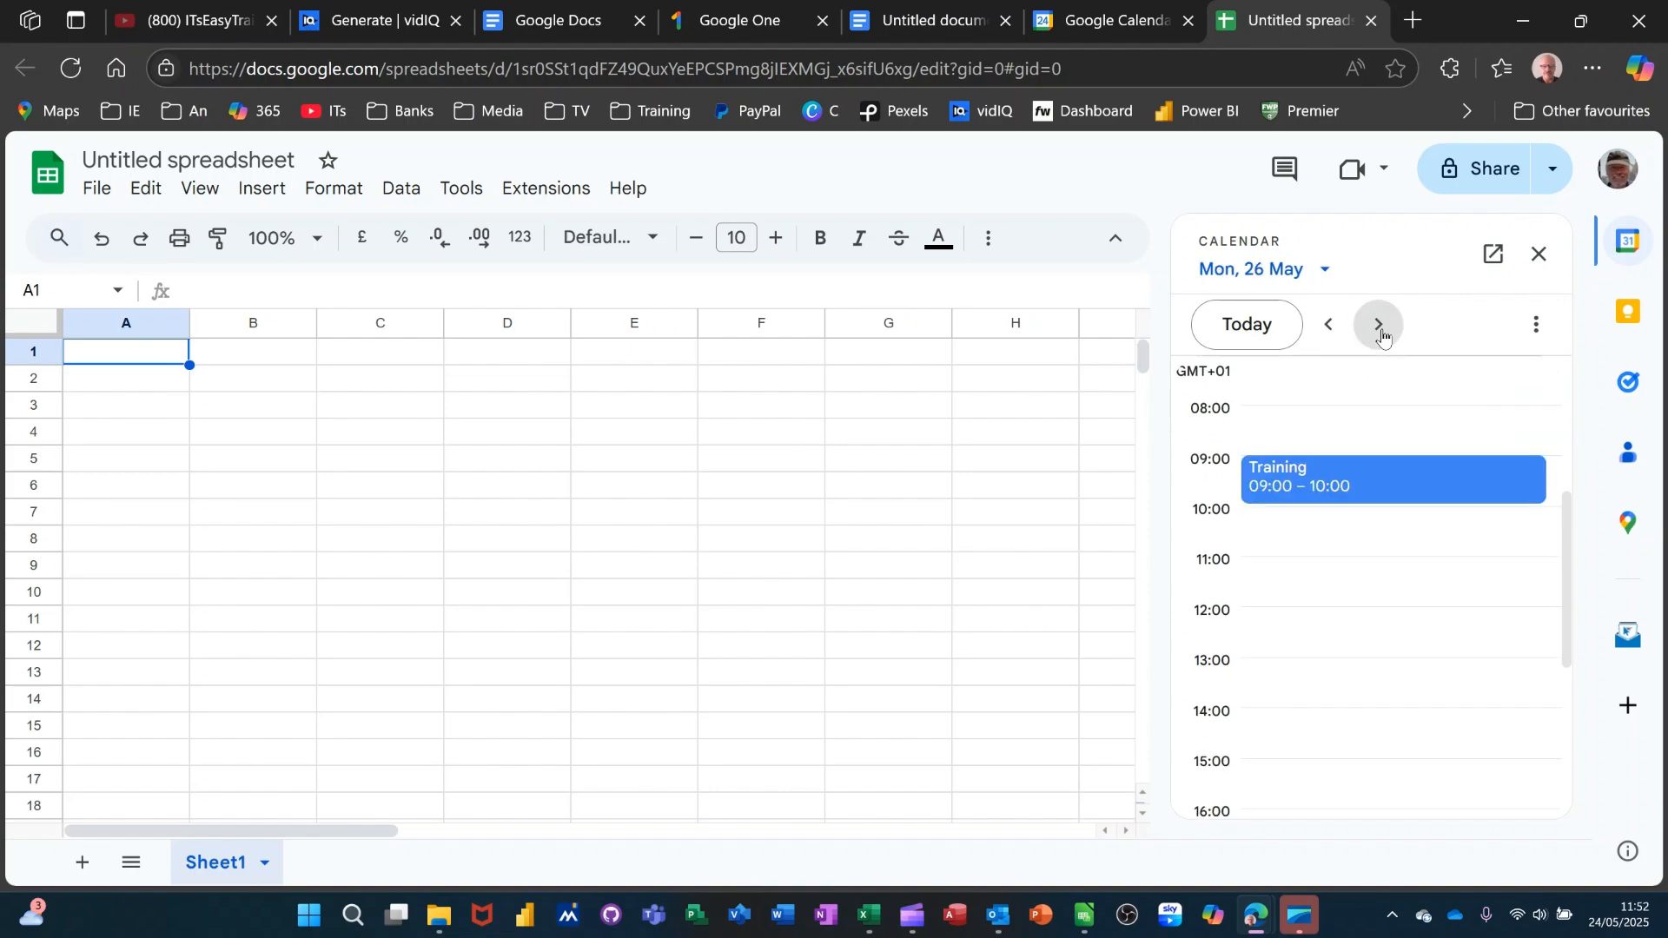
{"action": "left_click", "coordinate": [1329, 325]}
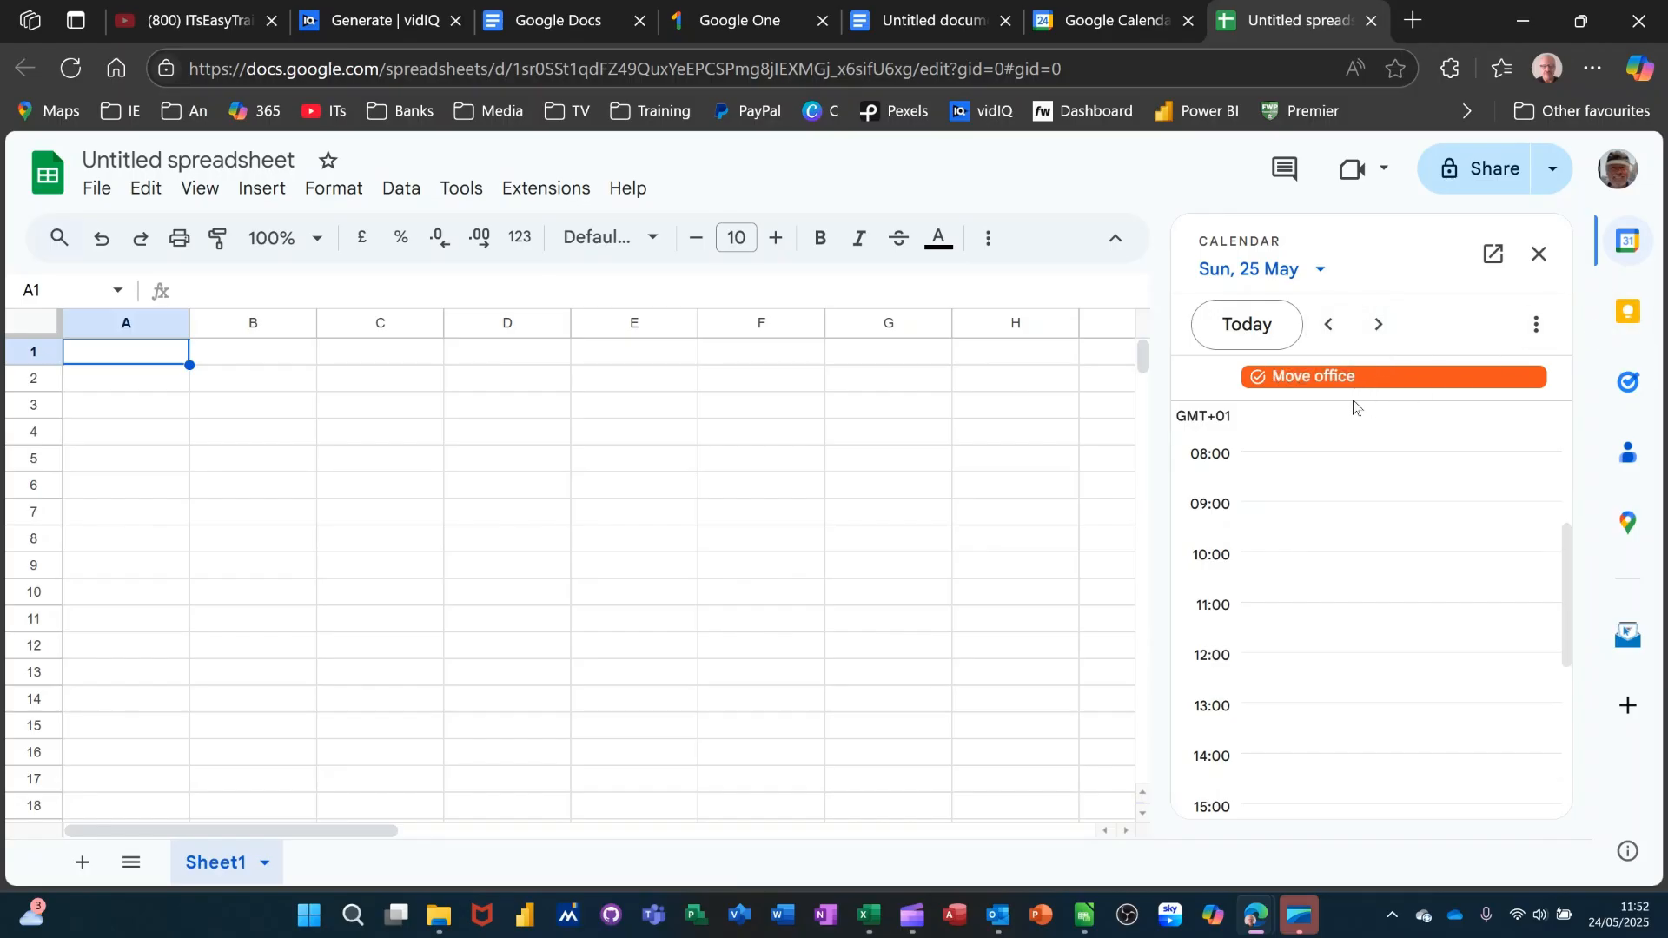
{"action": "left_click", "coordinate": [1537, 254]}
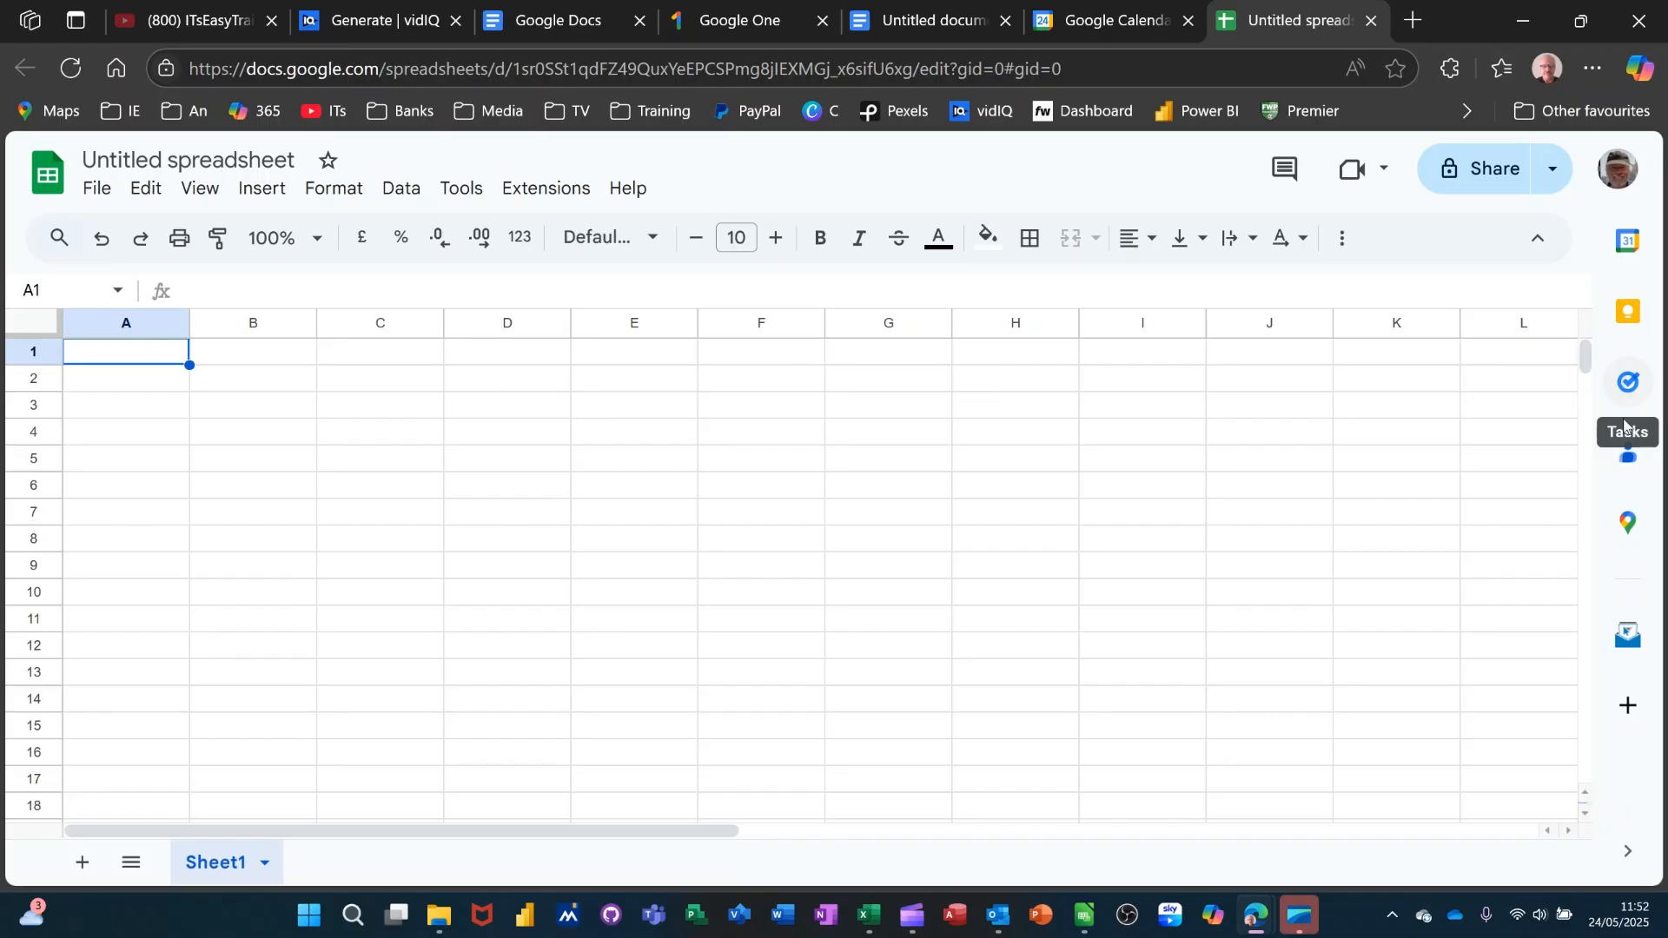
- View Maps and the Mail Merge add-on beside the spreadsheet, closing each one again
{"action": "left_click", "coordinate": [1630, 524]}
{"action": "left_click", "coordinate": [1631, 524]}
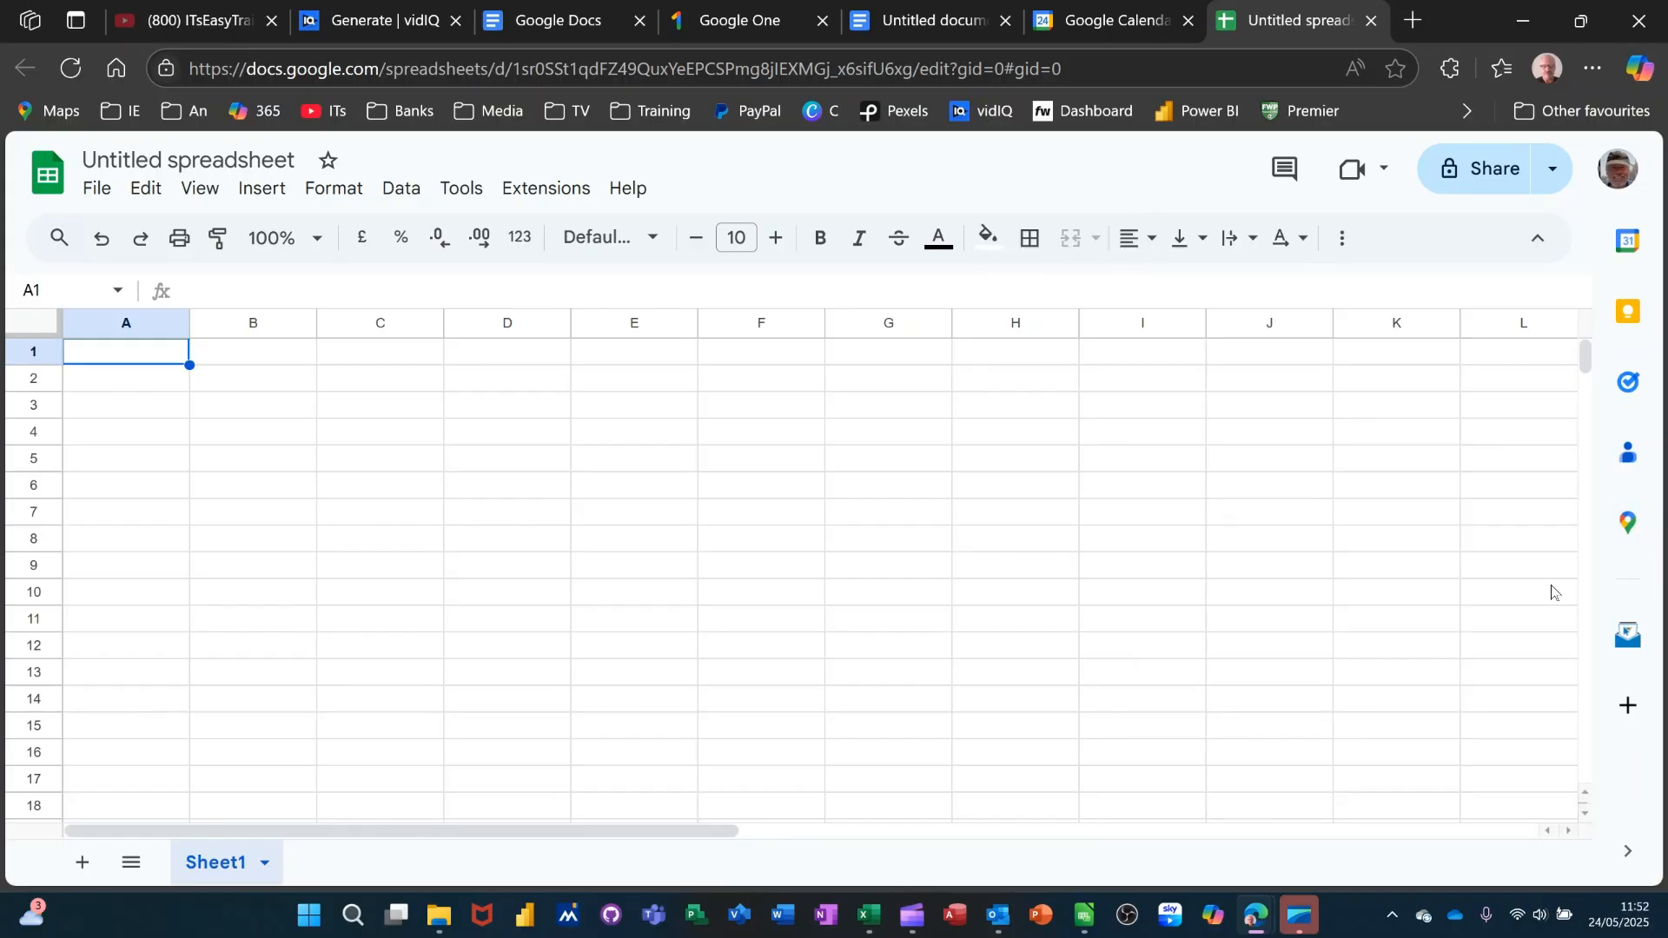
{"action": "left_click", "coordinate": [1631, 637]}
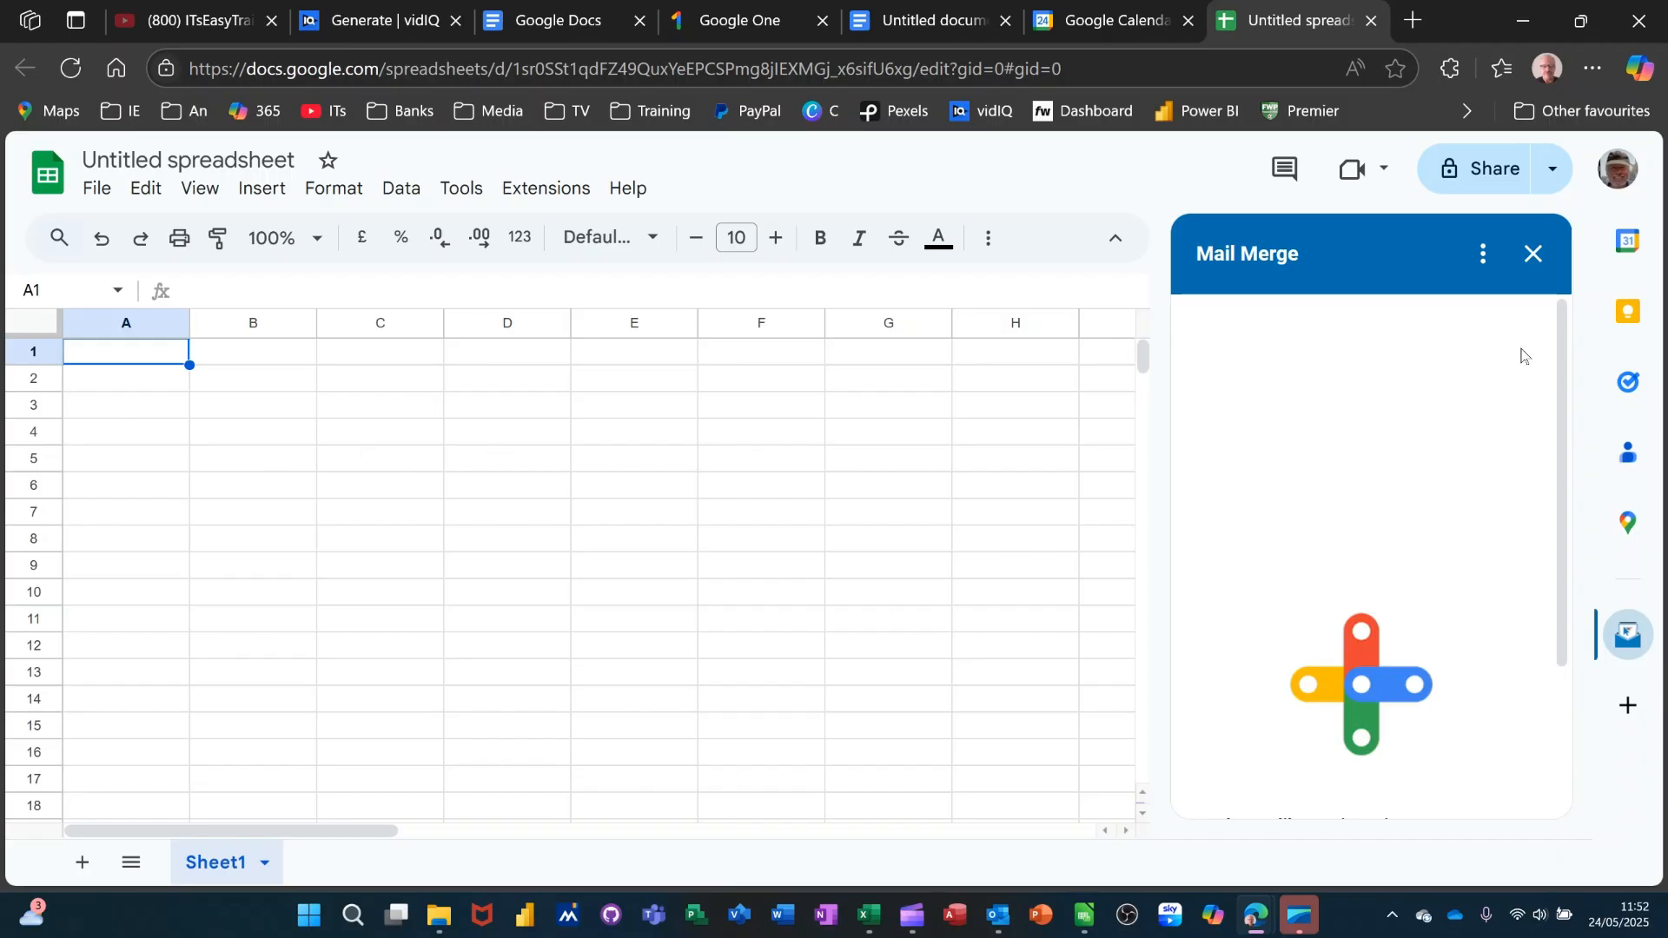
{"action": "left_click", "coordinate": [1532, 257]}
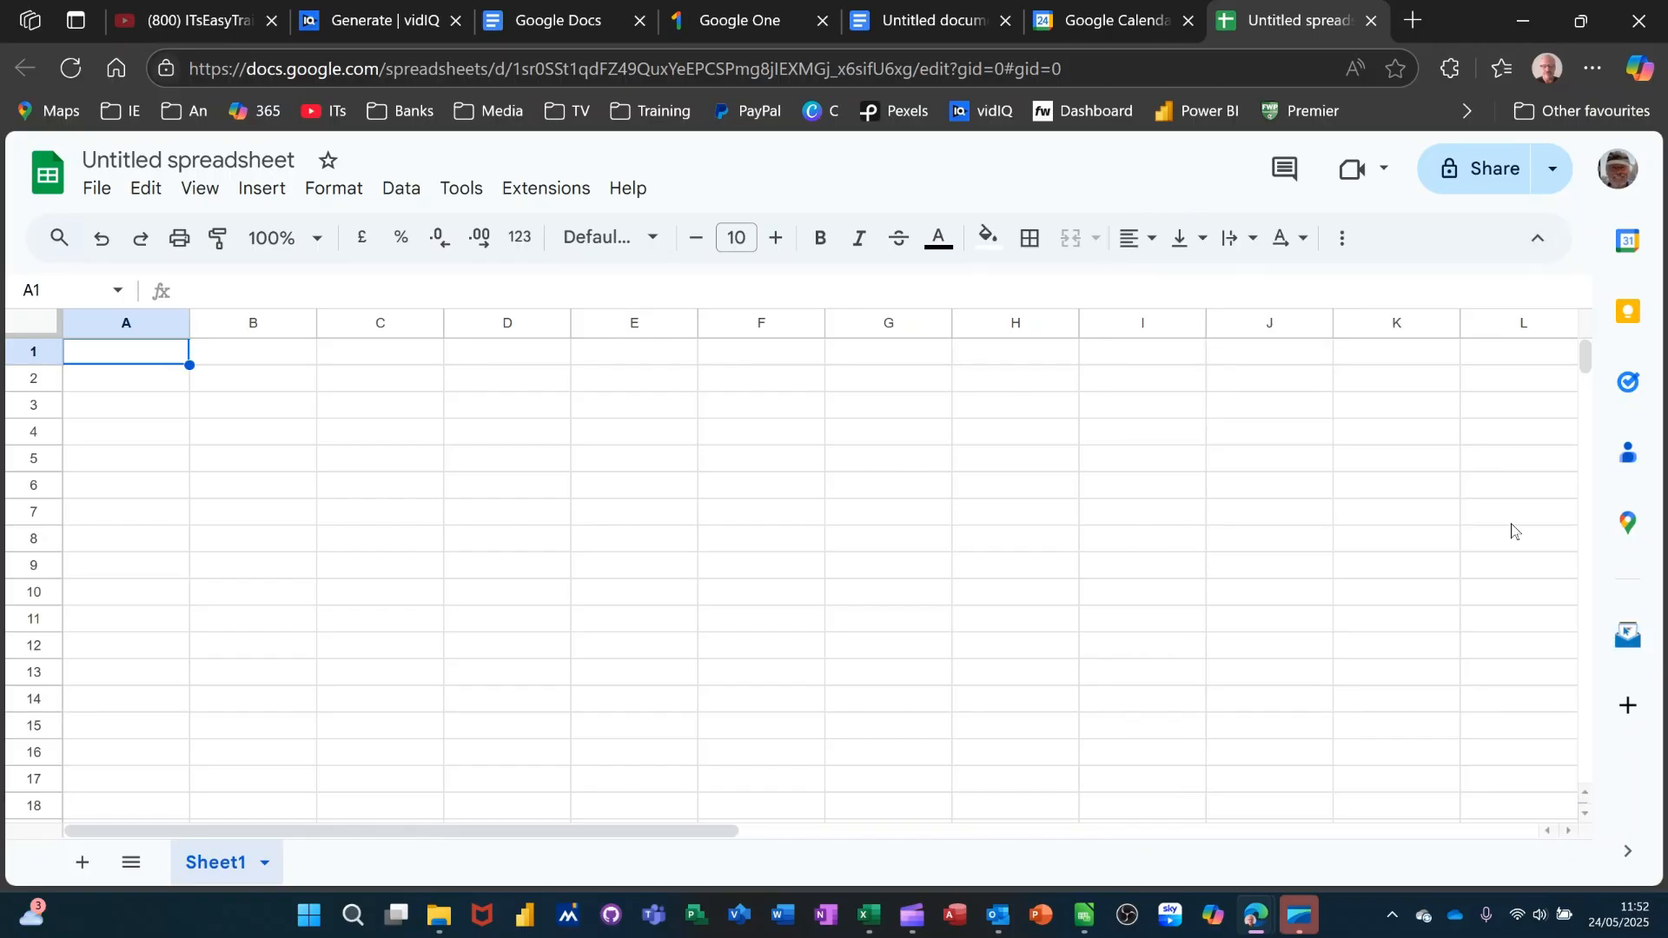
- Browse the Google Workspace Marketplace for add-ons that work with Sheets, and close it
{"action": "left_click", "coordinate": [1629, 706]}
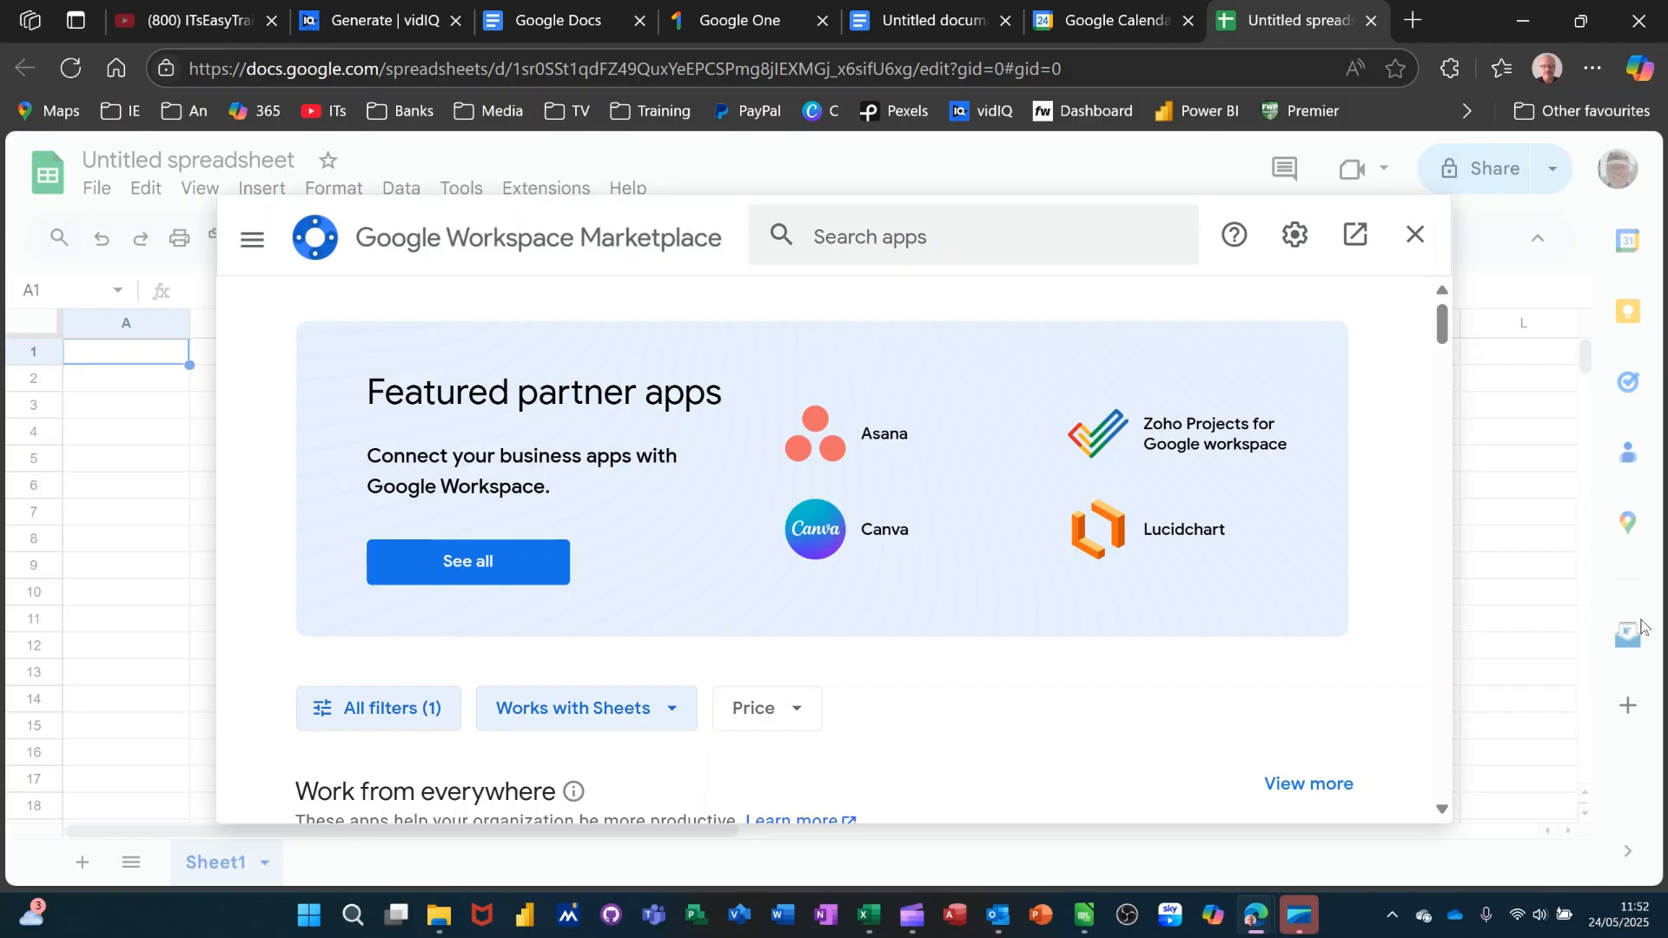
{"action": "scroll", "coordinate": [1054, 487], "scroll_direction": "down", "scroll_amount": 6}
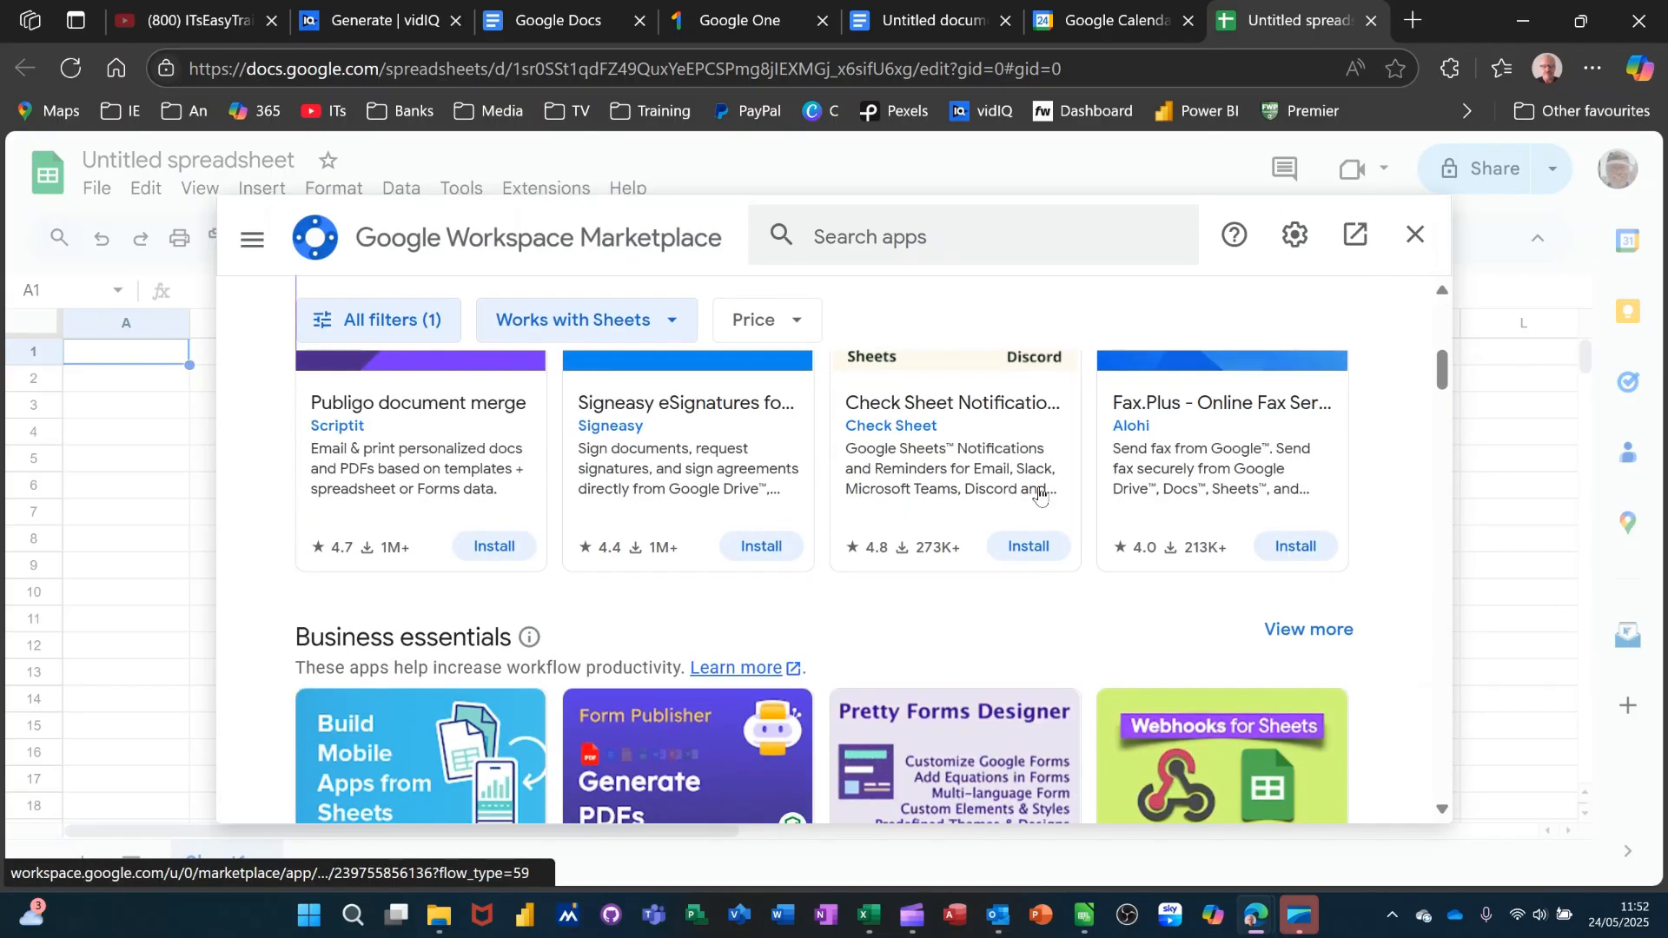
{"action": "scroll", "coordinate": [1040, 493], "scroll_direction": "down", "scroll_amount": 14}
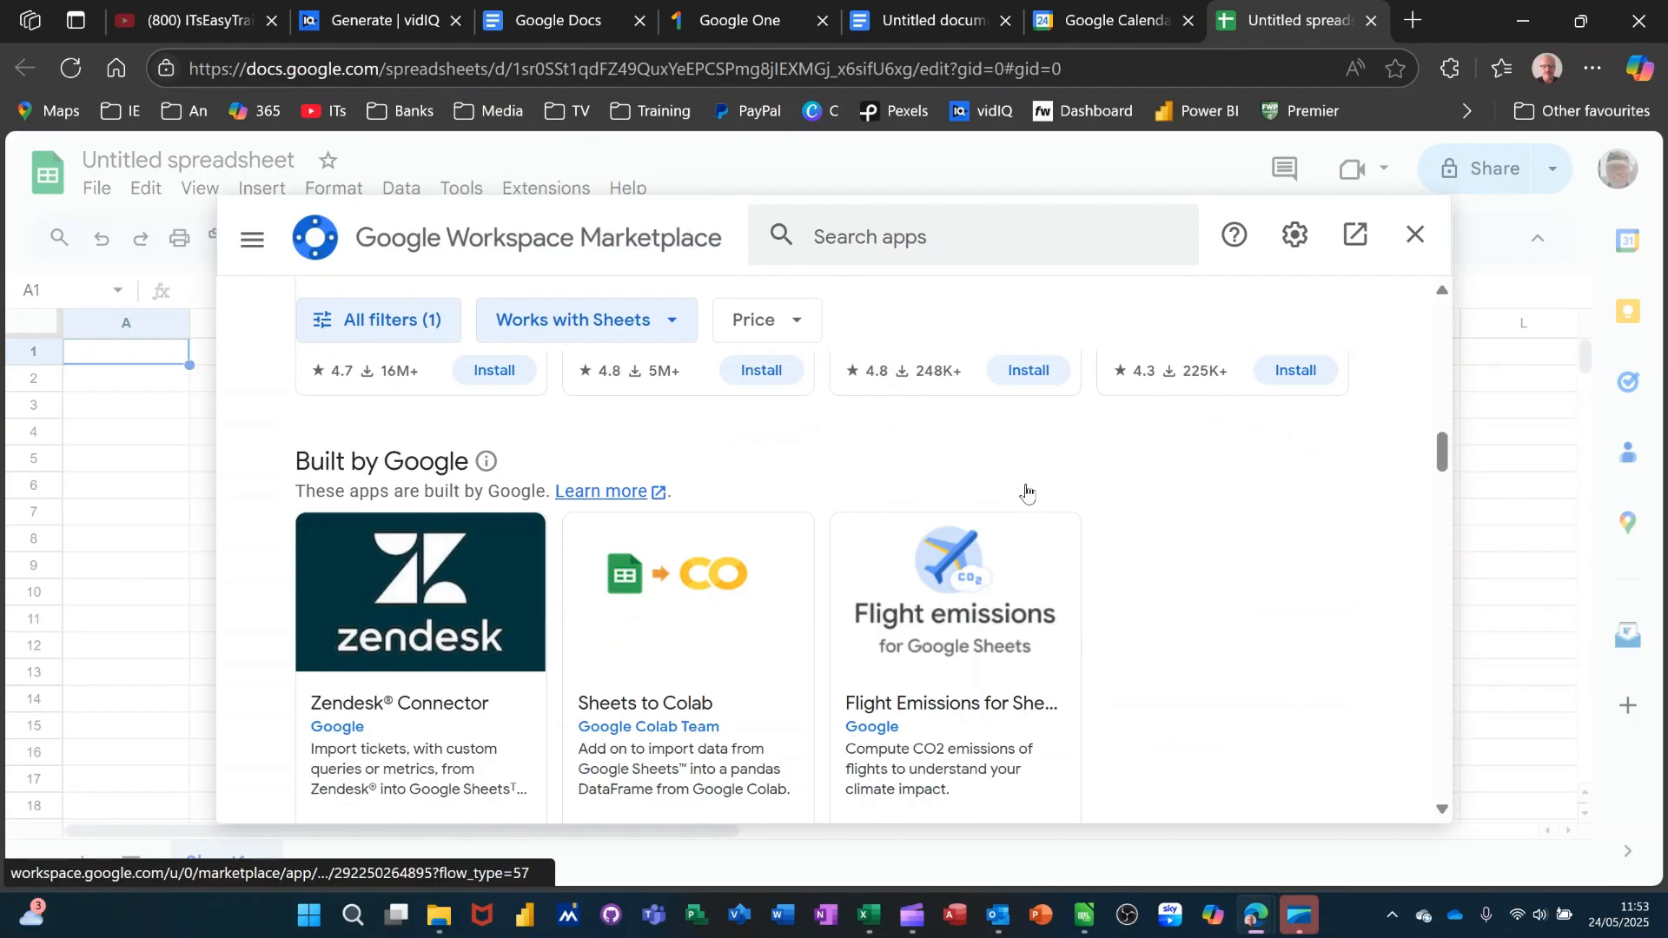
{"action": "scroll", "coordinate": [1027, 492], "scroll_direction": "down", "scroll_amount": 14}
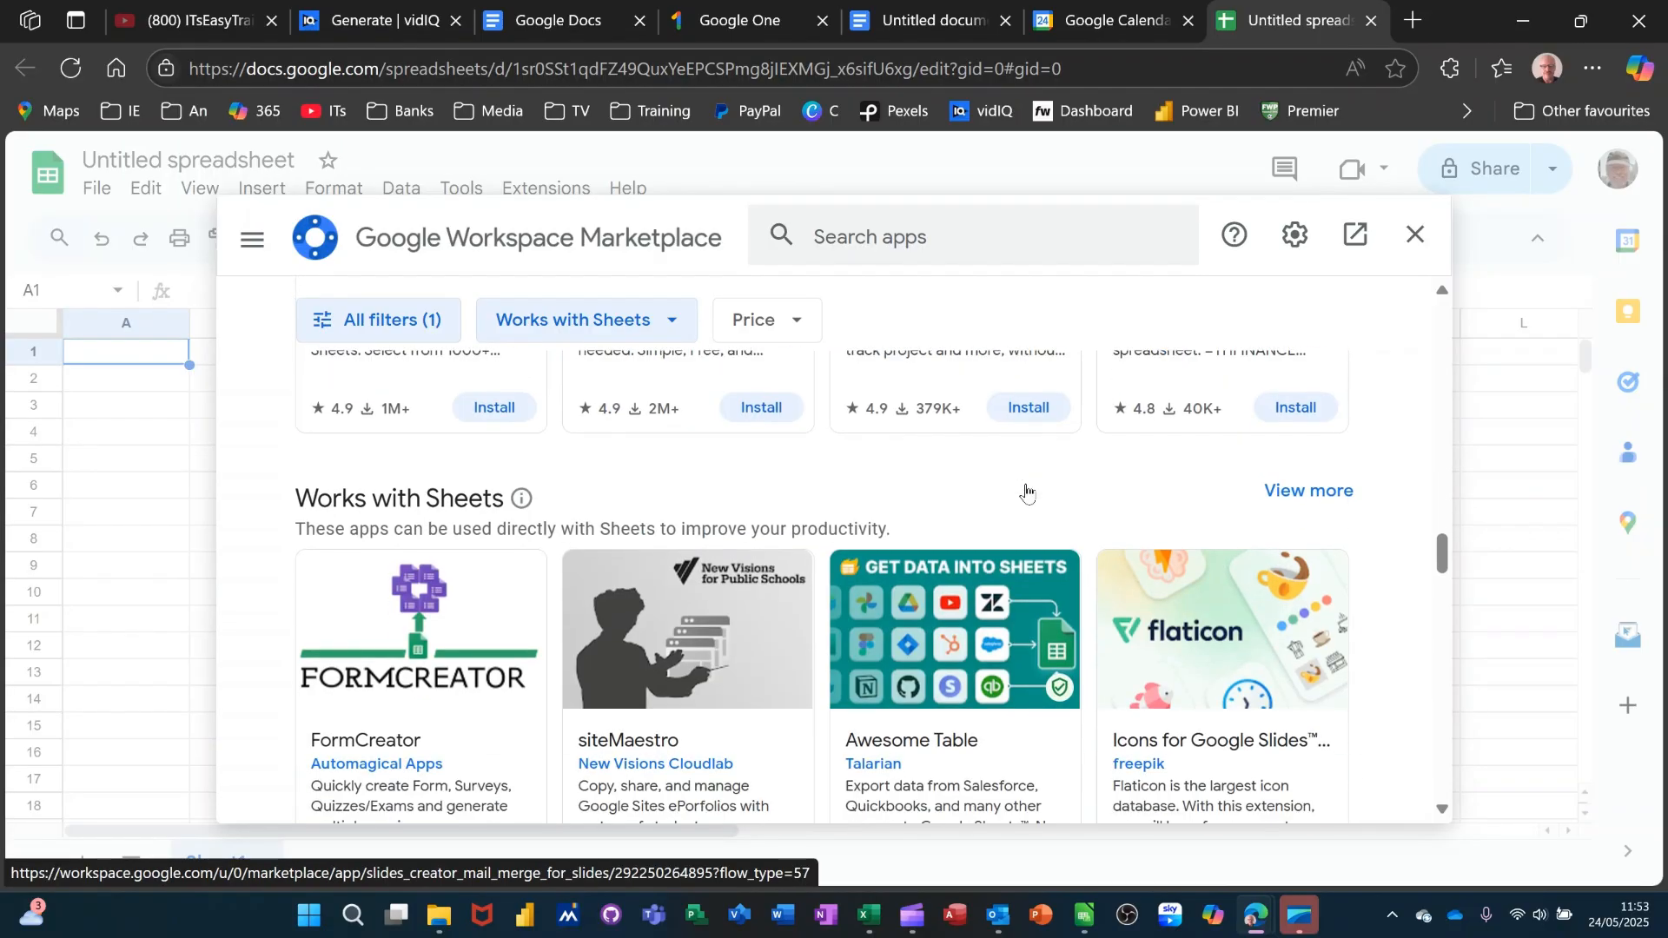
{"action": "scroll", "coordinate": [1026, 492], "scroll_direction": "down", "scroll_amount": 4}
{"action": "scroll", "coordinate": [1028, 484], "scroll_direction": "up", "scroll_amount": 4}
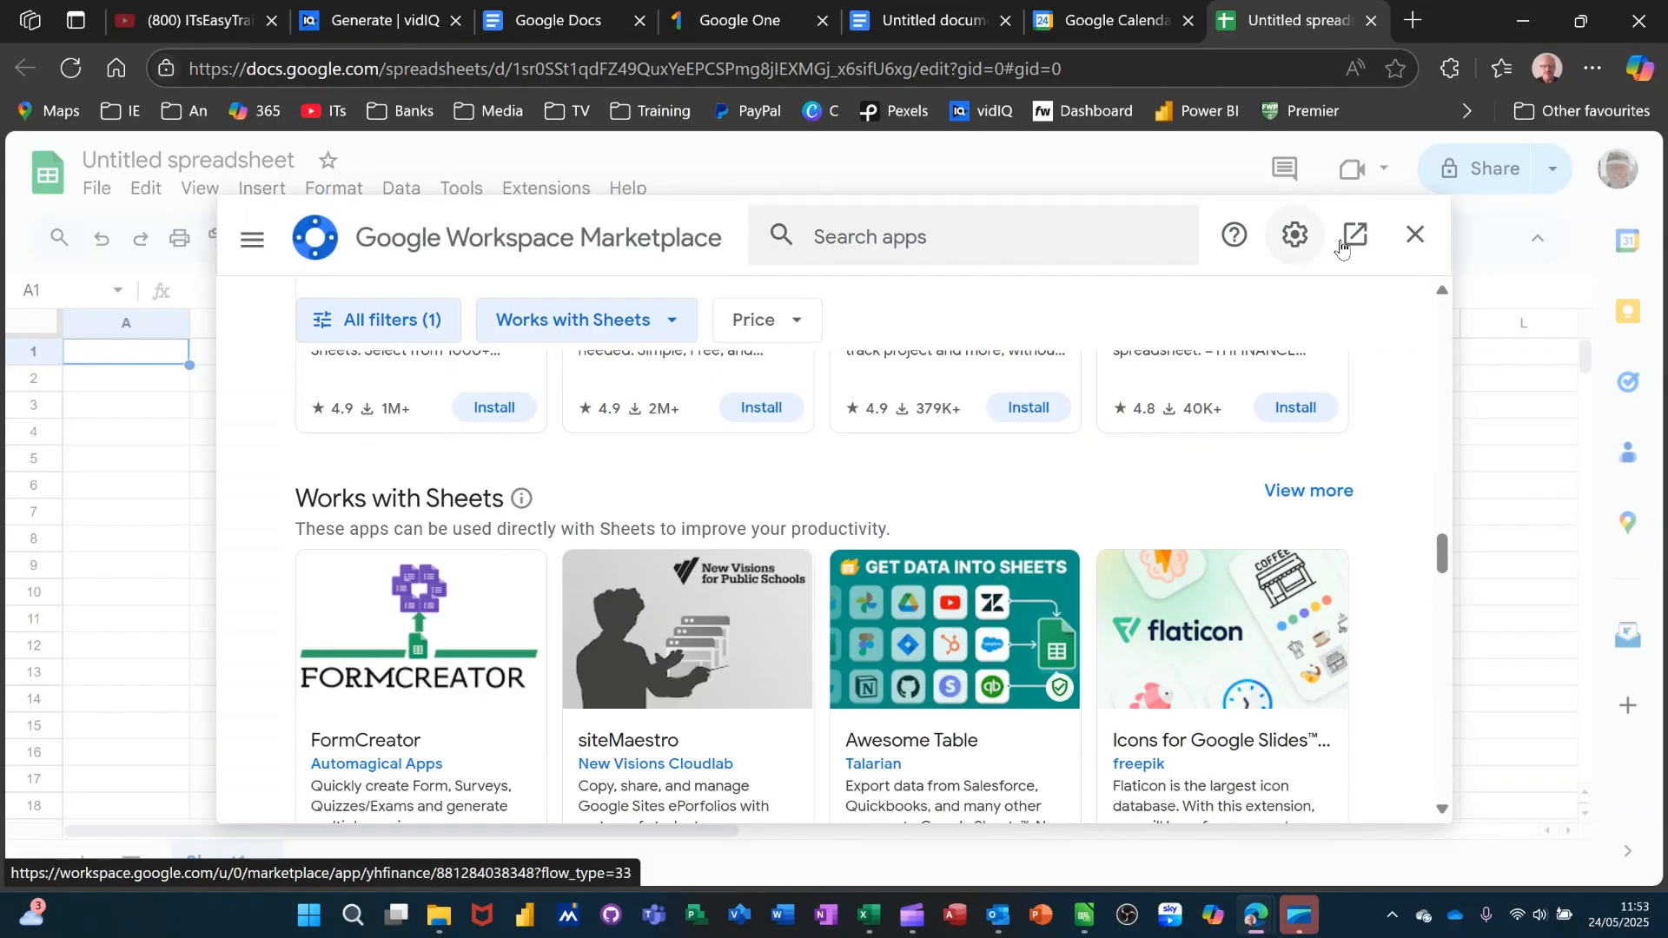
{"action": "left_click", "coordinate": [1415, 235]}
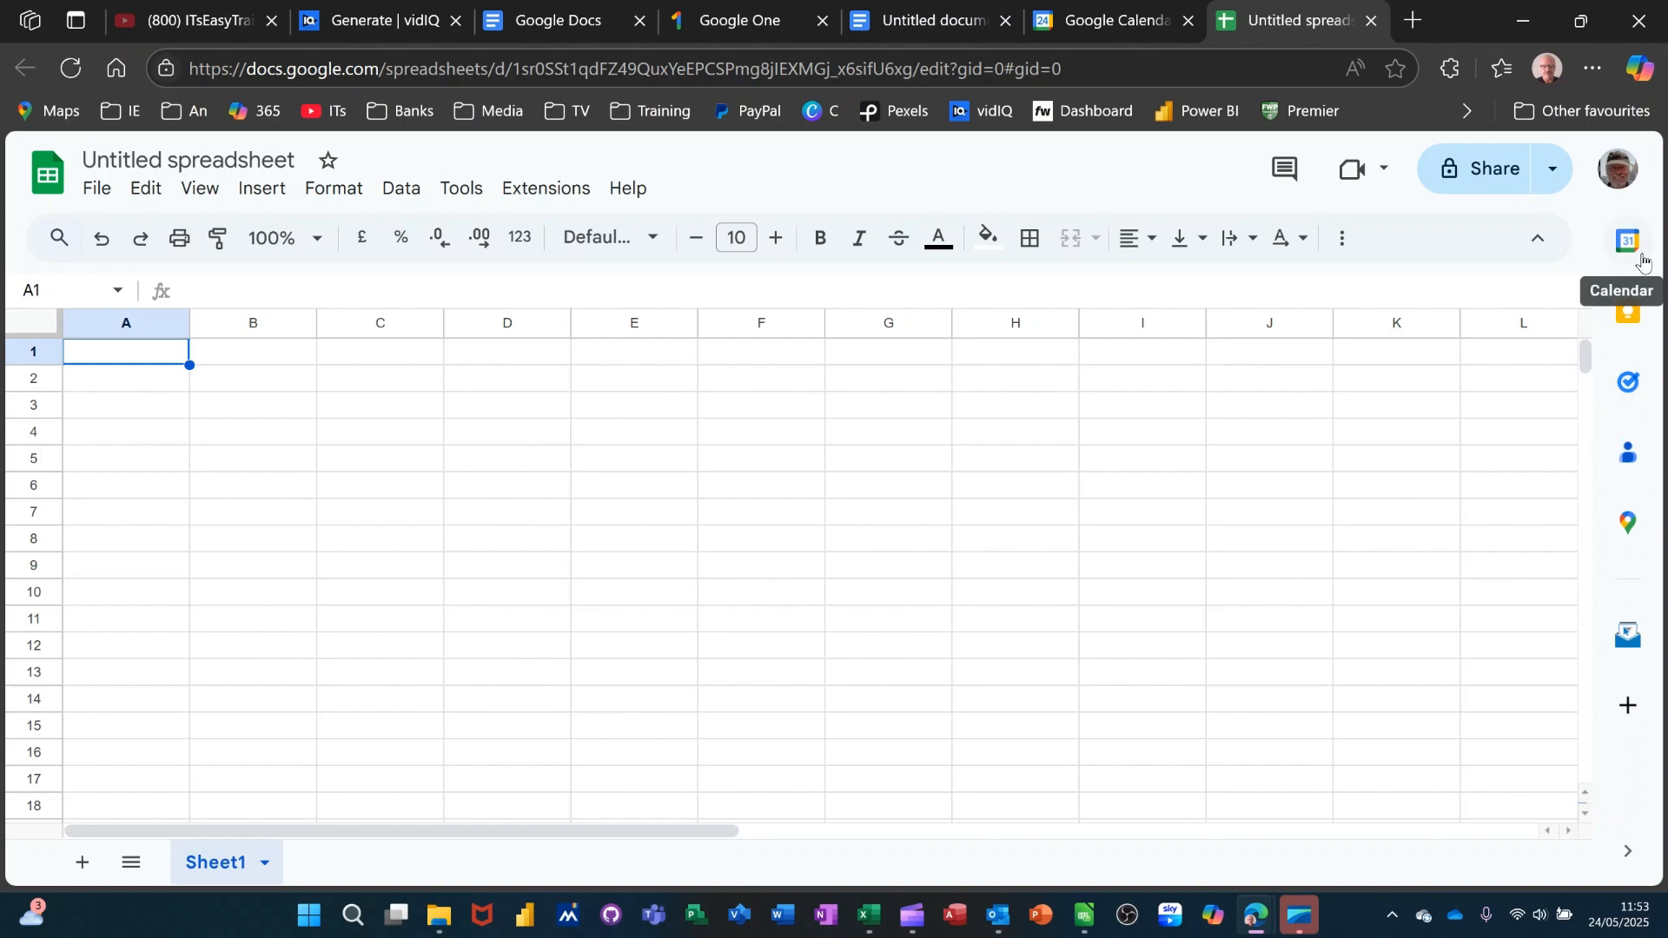